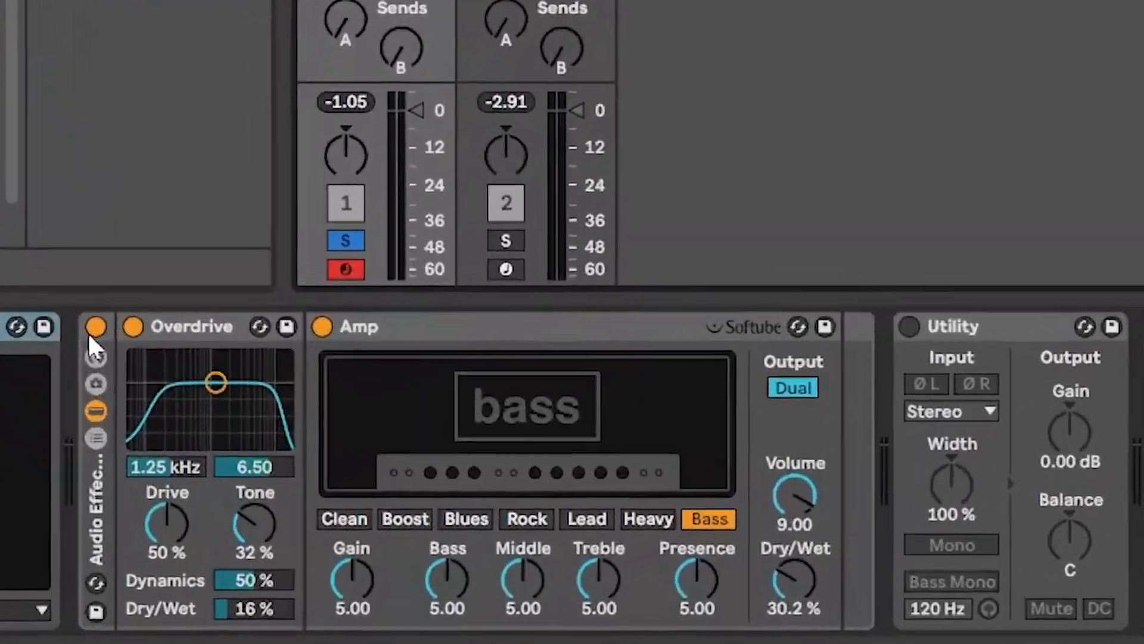
Toggle the Ableton audio effect rack on and off to compare the bass with and without effects.
left_click(170, 471)
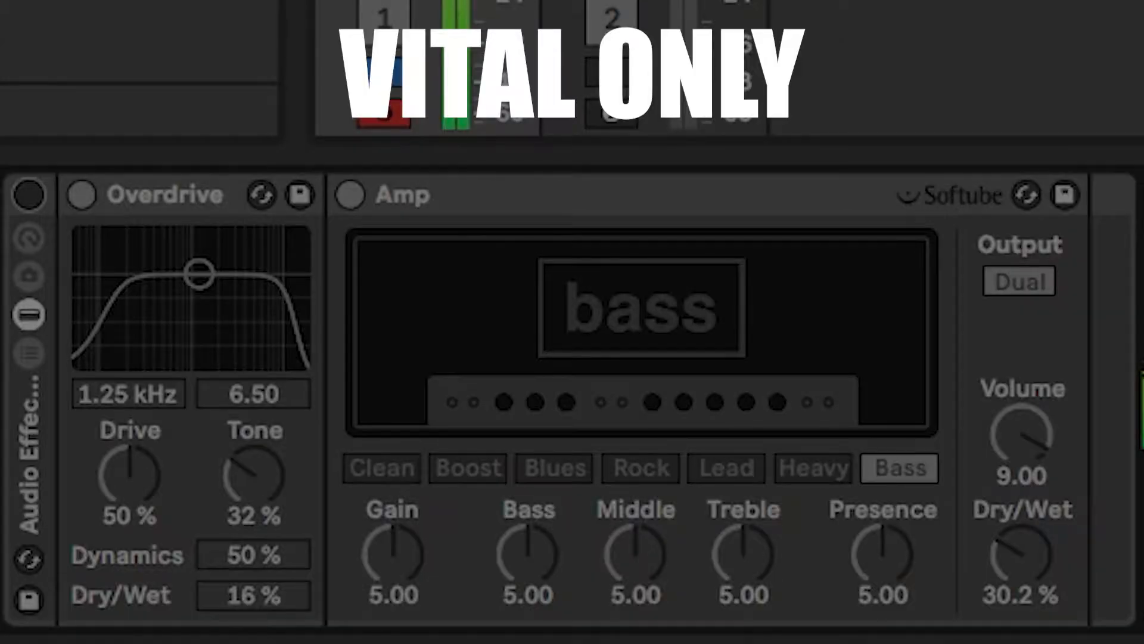
left_click(25, 199)
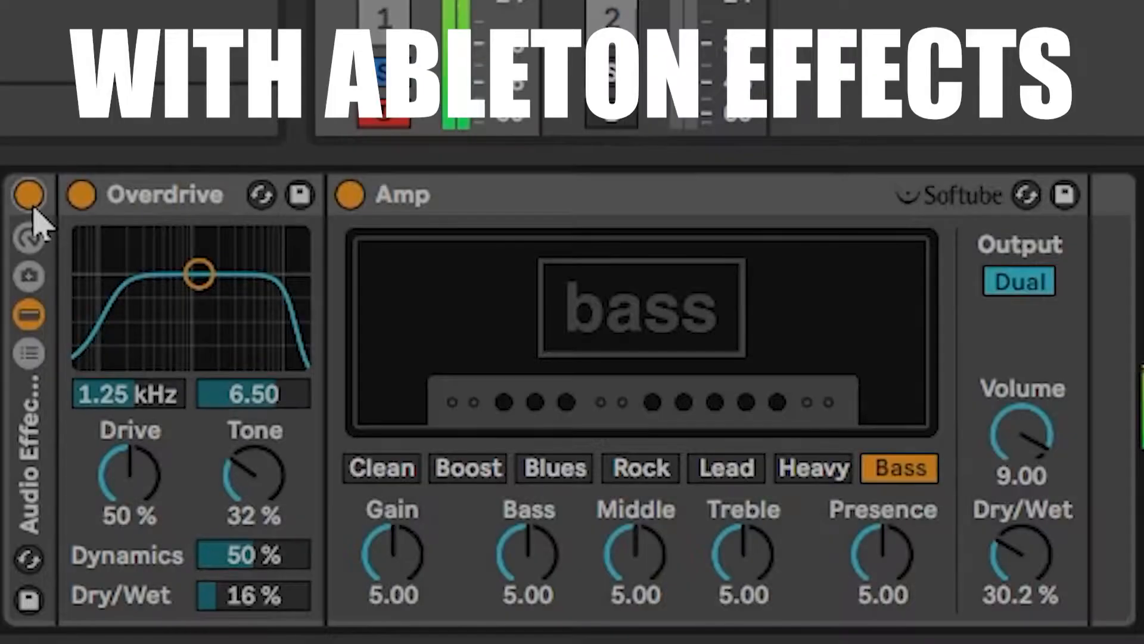
left_click(25, 199)
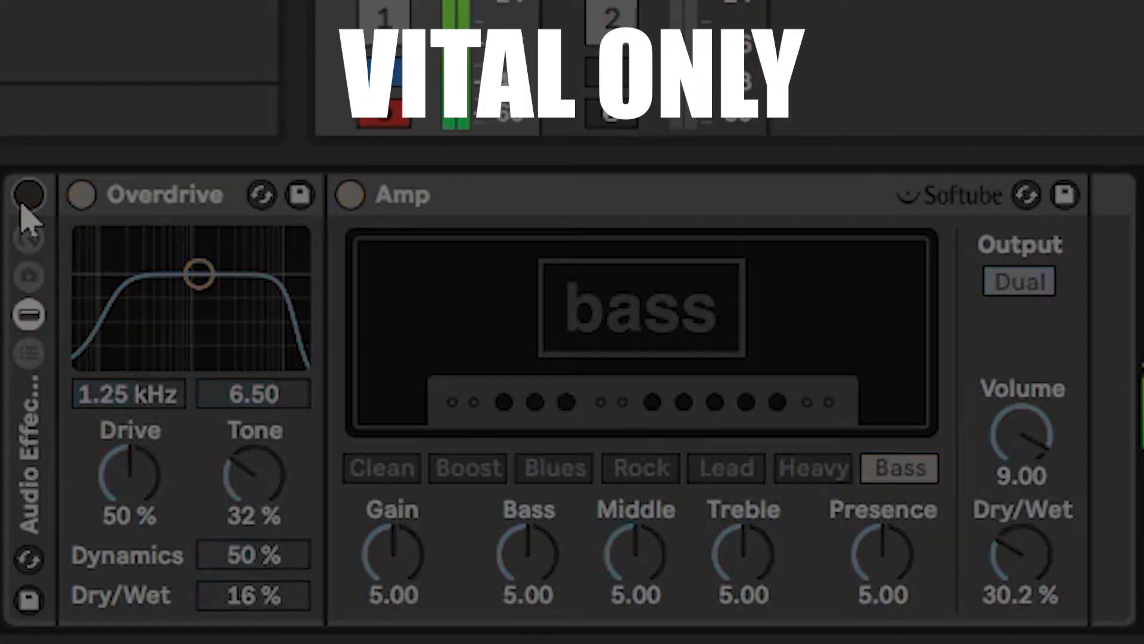
left_click(28, 197)
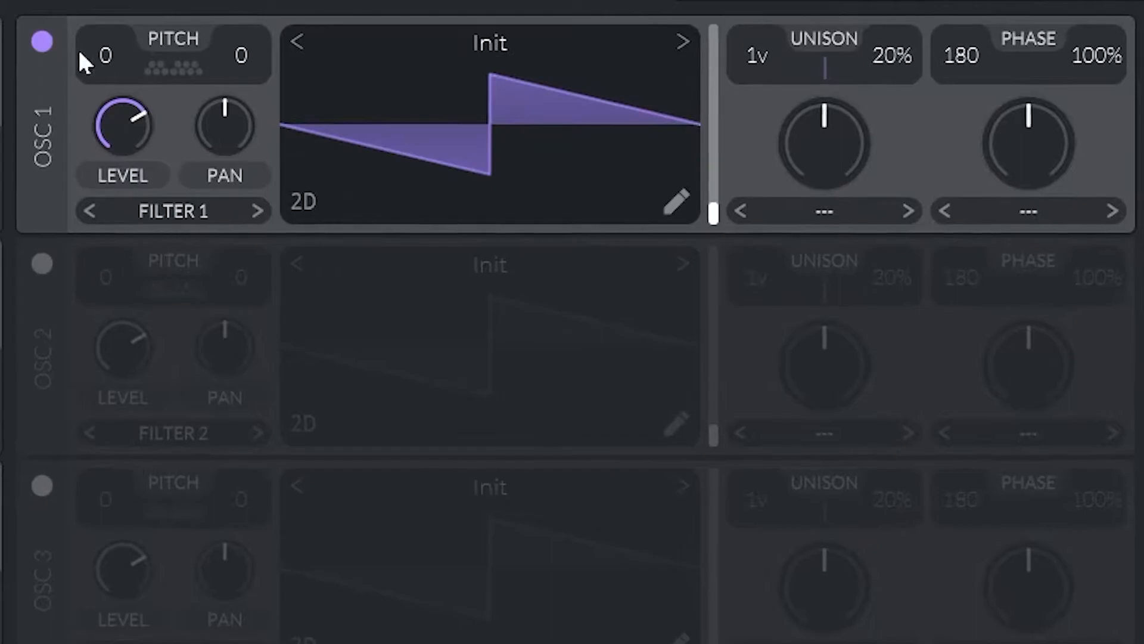
Set oscillator 1's pitch to -12 and open its wavetable editor.
left_click_drag(100, 55, 100, 80)
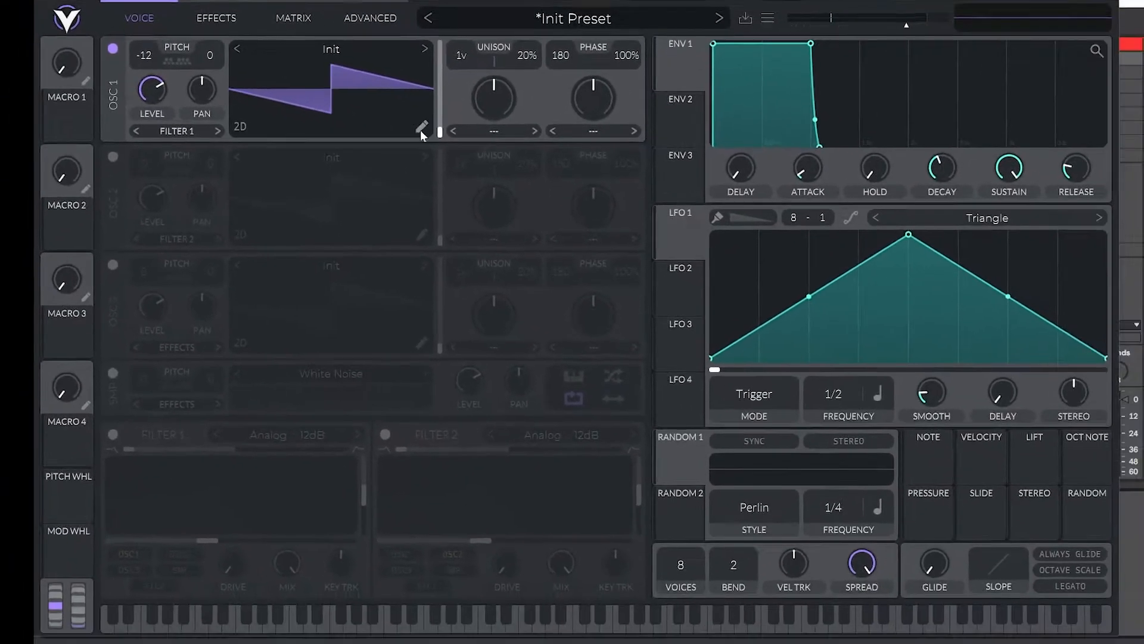
left_click(421, 128)
right_click(326, 111)
left_click(338, 126)
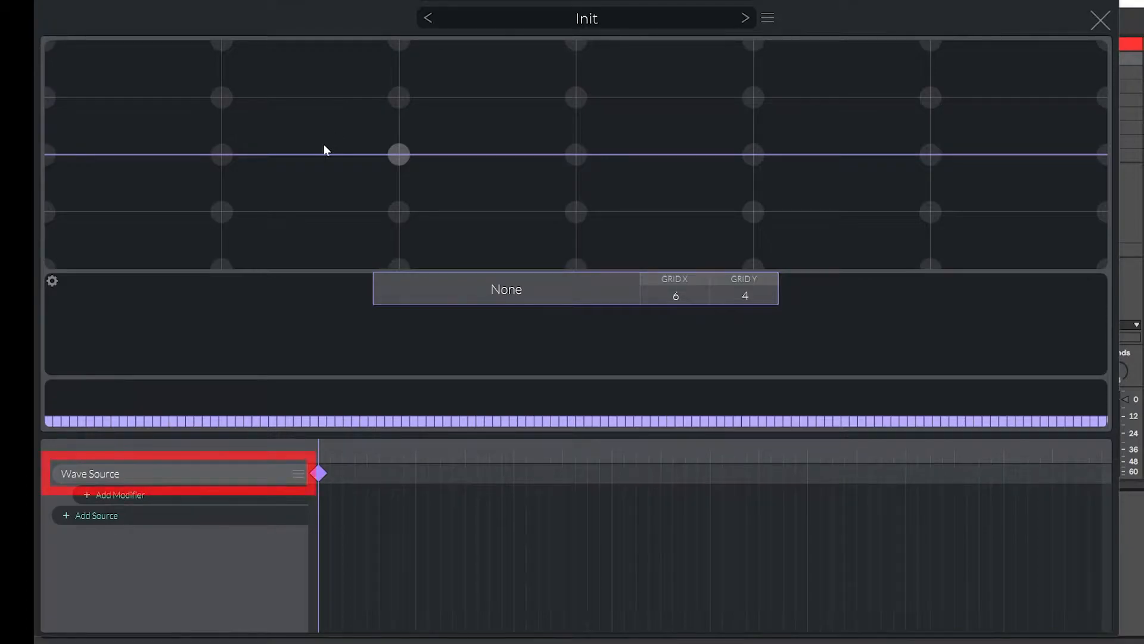
Draw a wave shape in the Wave Source by placing points on the grid.
mouse_move(89, 181)
left_mouse_down()
mouse_move(159, 234)
mouse_move(310, 210)
mouse_move(509, 13)
mouse_move(592, 50)
mouse_move(590, 62)
left_mouse_up()
mouse_move(752, 248)
left_mouse_down()
mouse_move(848, 192)
mouse_move(930, 99)
left_mouse_up()
left_click_drag(1083, 135, 1100, 99)
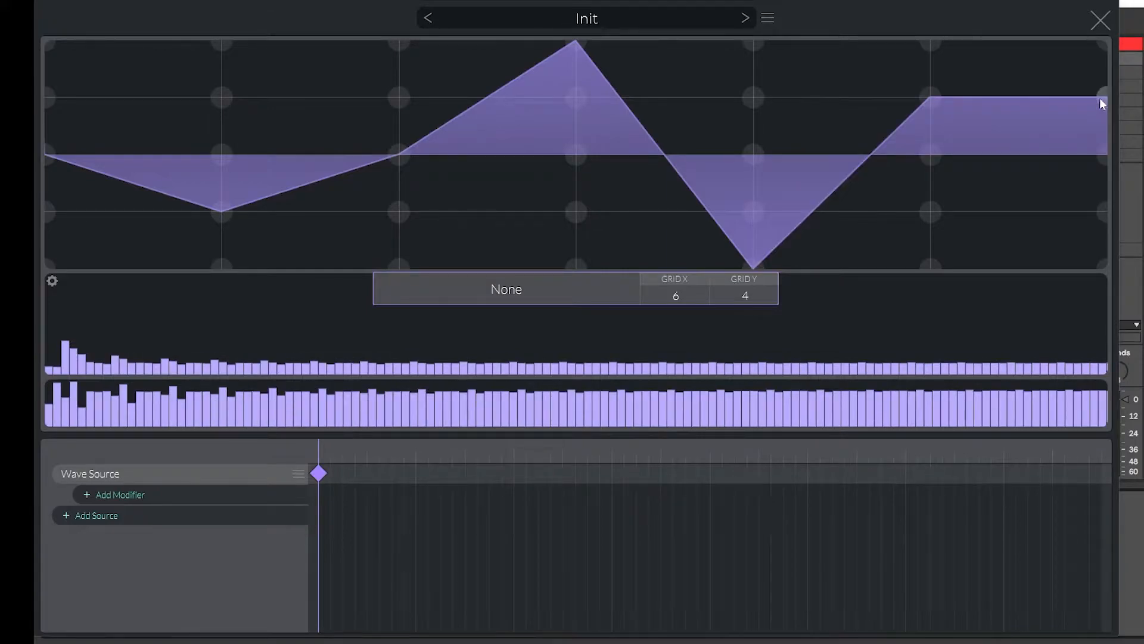
Set the Grid X to 0 and redraw the wave freehand across the editor.
left_click_drag(677, 312, 661, 481)
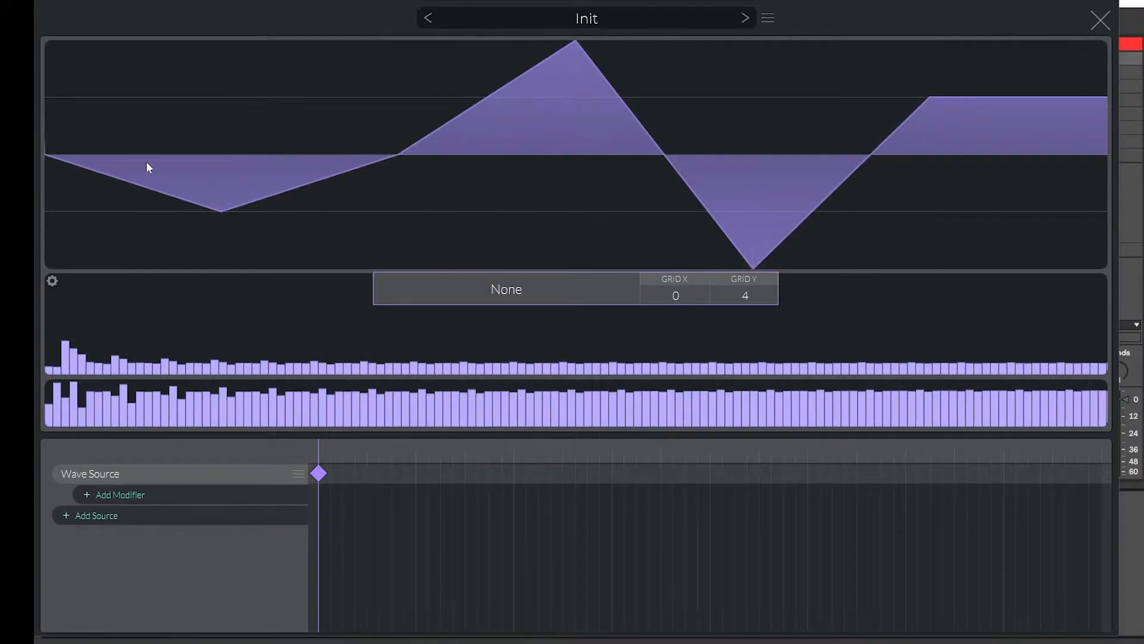
left_click_drag(124, 179, 447, 215)
mouse_move(486, 258)
left_mouse_down()
mouse_move(988, 142)
mouse_move(1136, 128)
left_mouse_up()
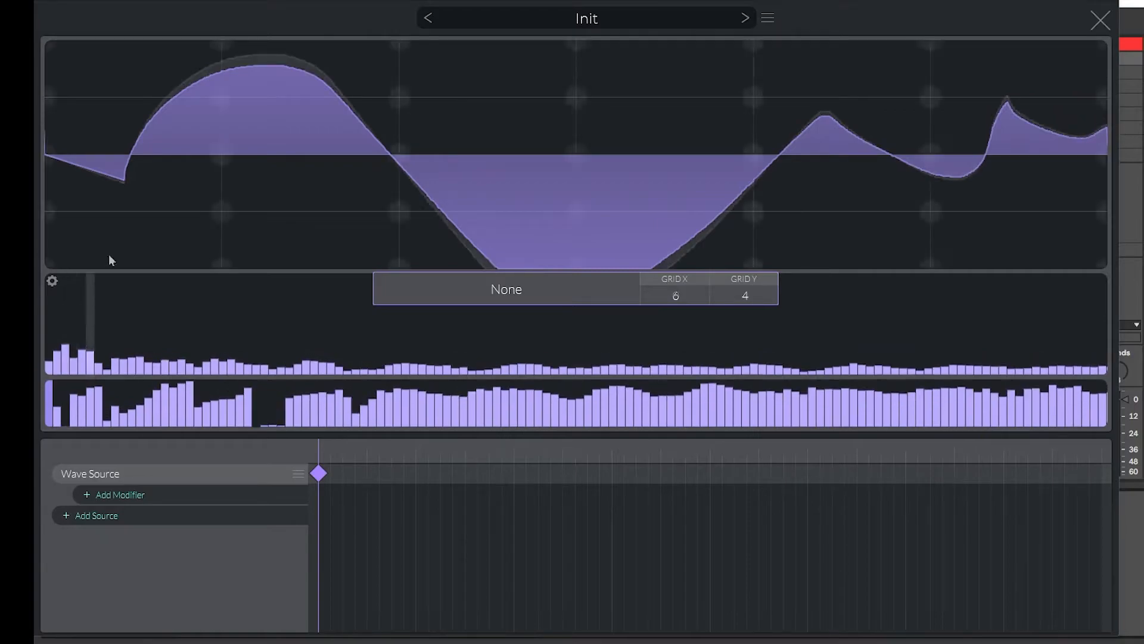
Reset the Wave Source and set individual harmonic bars in the frequency display.
right_click(145, 184)
left_click(168, 200)
left_click(71, 306)
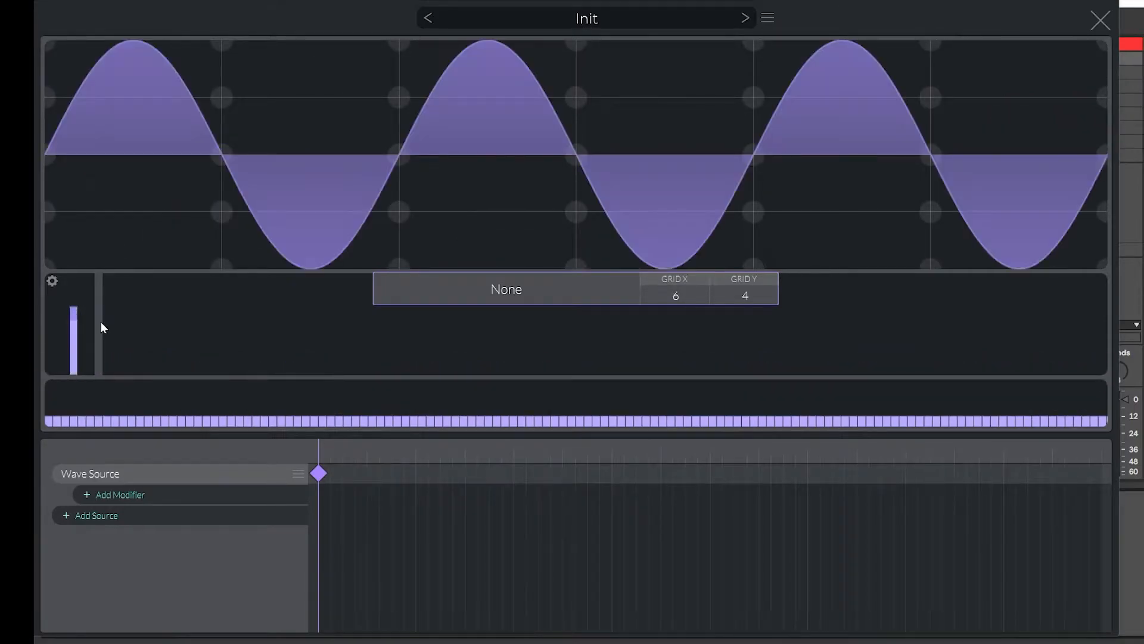
left_click(100, 322)
left_click(85, 340)
Draw across the harmonic amplitude and phase bars to reshape the spectrum.
left_click_drag(74, 392, 107, 403)
mouse_move(114, 359)
left_mouse_down()
mouse_move(288, 312)
mouse_move(636, 287)
mouse_move(931, 291)
left_mouse_up()
left_click_drag(203, 395, 767, 382)
Remove the Wave Source group and add a Line Source instead.
left_click(295, 475)
left_click(316, 514)
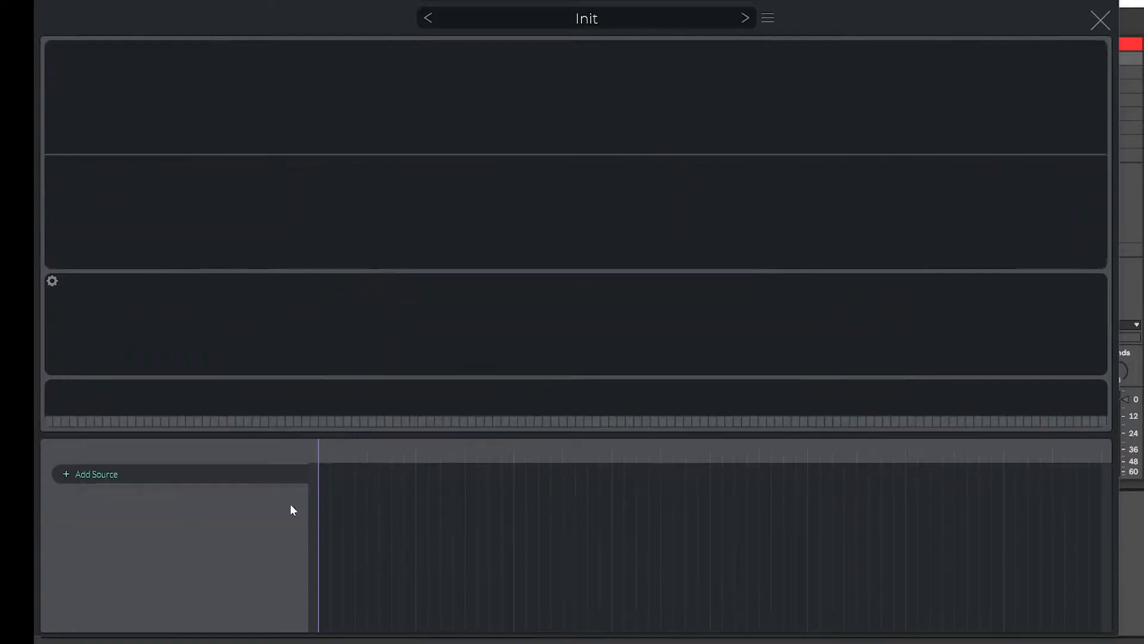
left_click(118, 477)
left_click(87, 511)
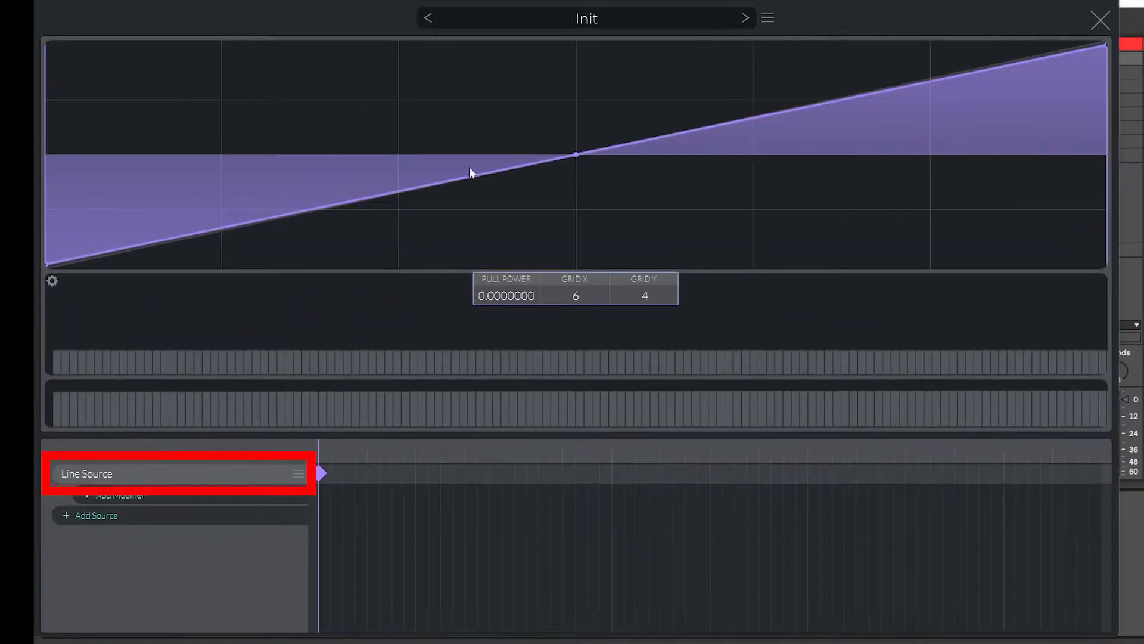
Reshape the Line Source by dragging its points, then remove the Line Source group.
left_click_drag(576, 155, 595, 74)
left_click_drag(723, 64, 708, 173)
left_click_drag(900, 108, 961, 251)
left_click(297, 475)
left_click(304, 507)
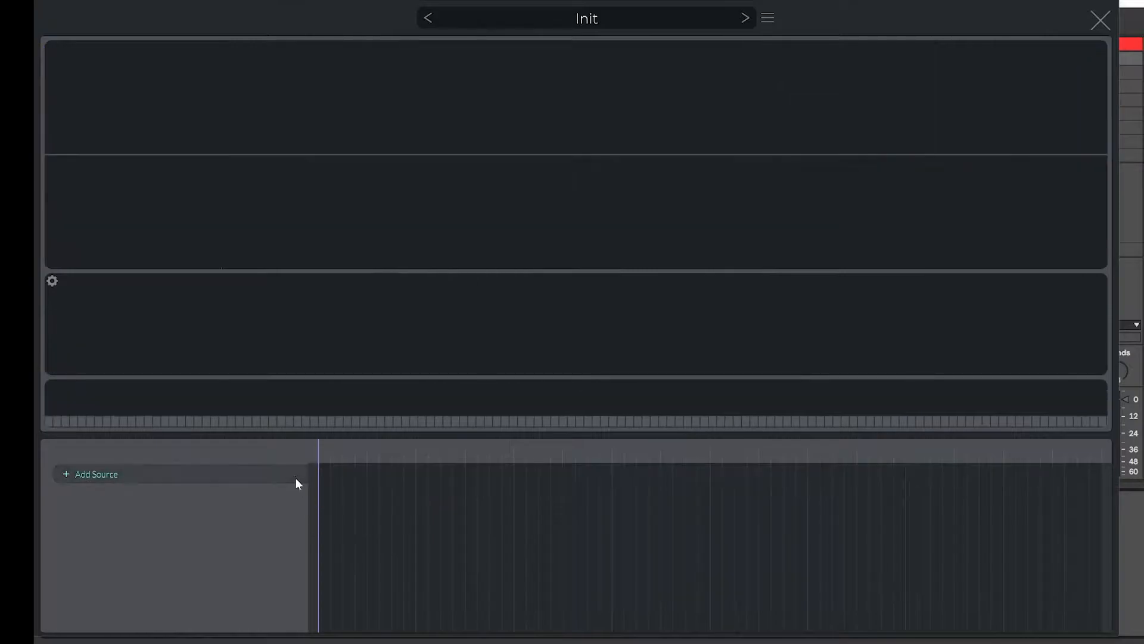
Add an Audio File Source and move its position along the loaded audio.
left_click(266, 471)
left_click(109, 521)
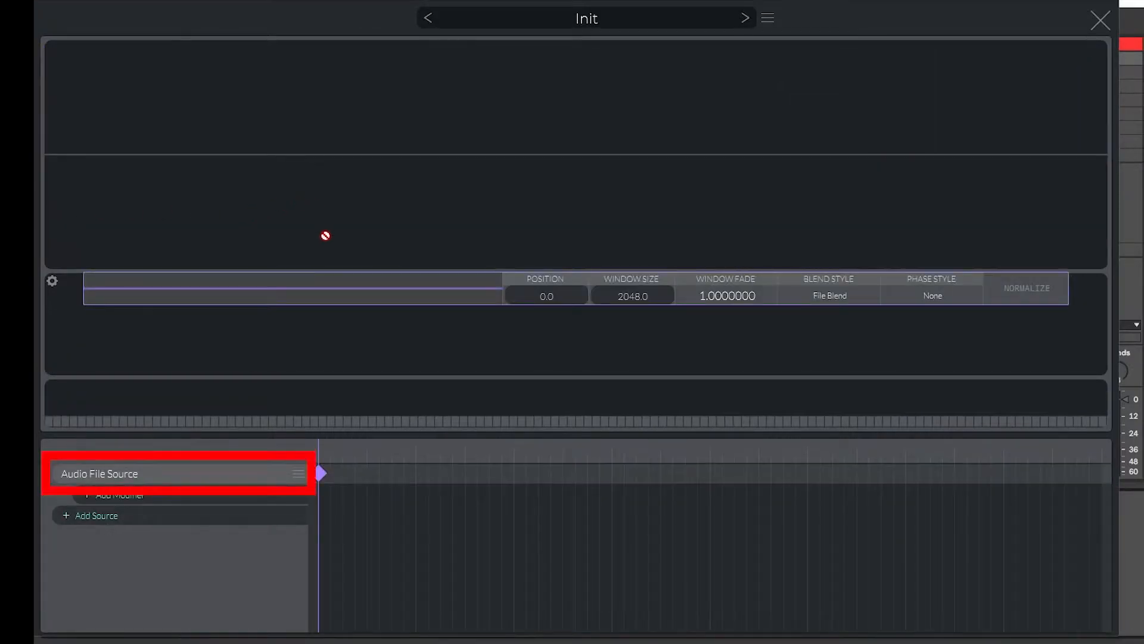
left_click_drag(253, 284, 556, 284)
Add a Wave Source beneath the Audio File Source and draw a shape over it.
left_click(298, 474)
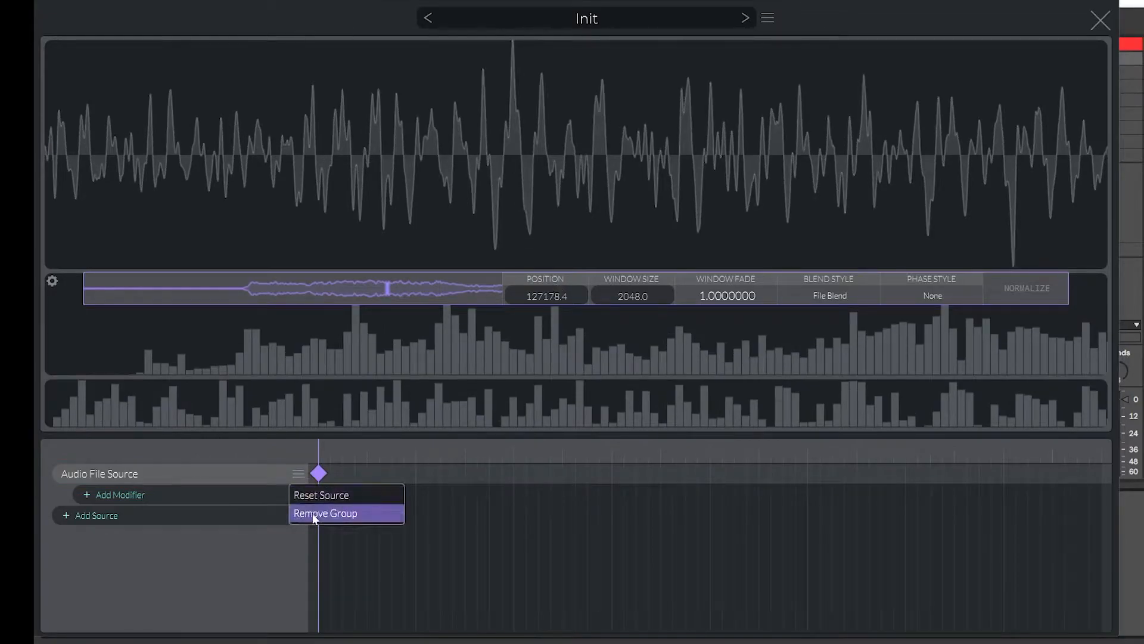
left_click(137, 515)
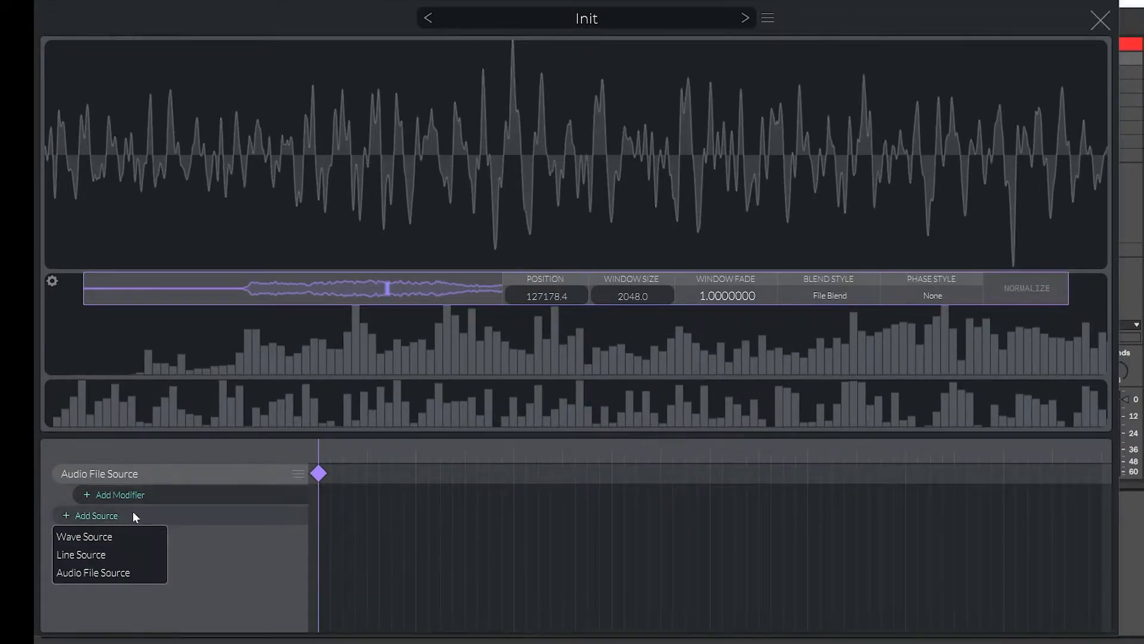
left_click(106, 532)
mouse_move(209, 196)
left_mouse_down()
mouse_move(499, 35)
mouse_move(931, 178)
mouse_move(953, 230)
mouse_move(1039, 263)
mouse_move(1109, 211)
left_mouse_up()
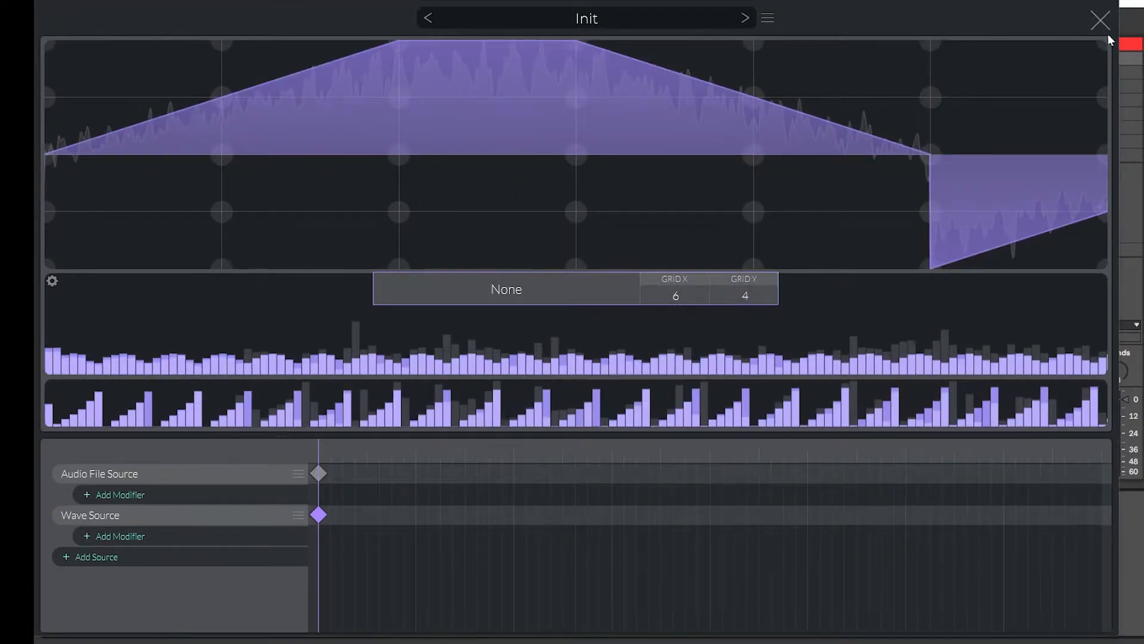
Close the wavetable editor to view the oscillator's wave, then reopen the editor.
left_click(1100, 20)
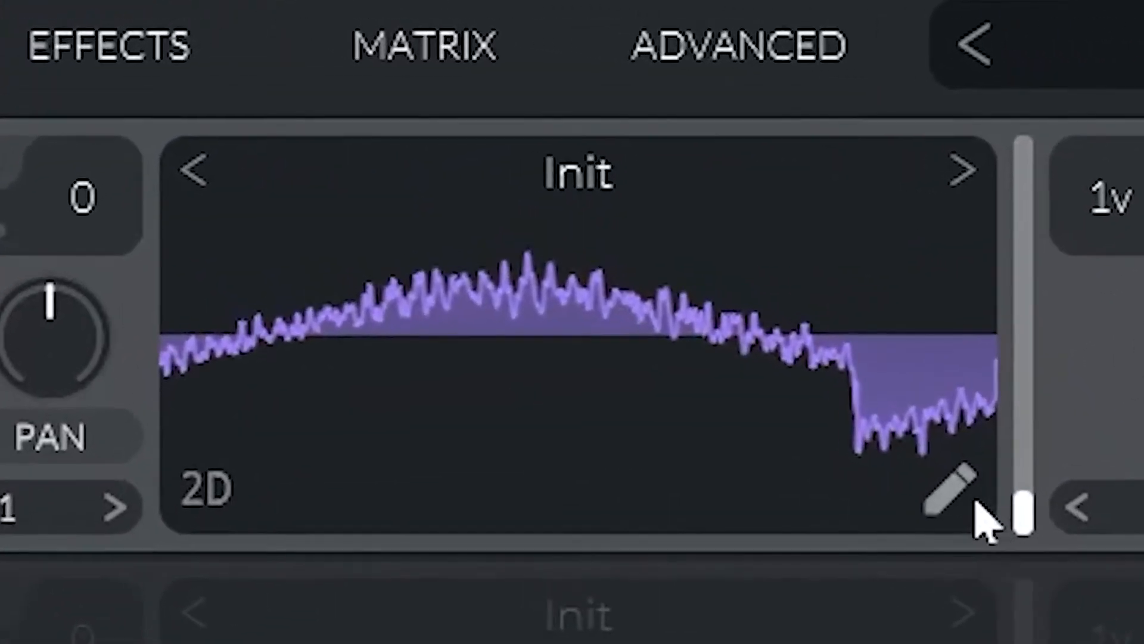
left_click(967, 493)
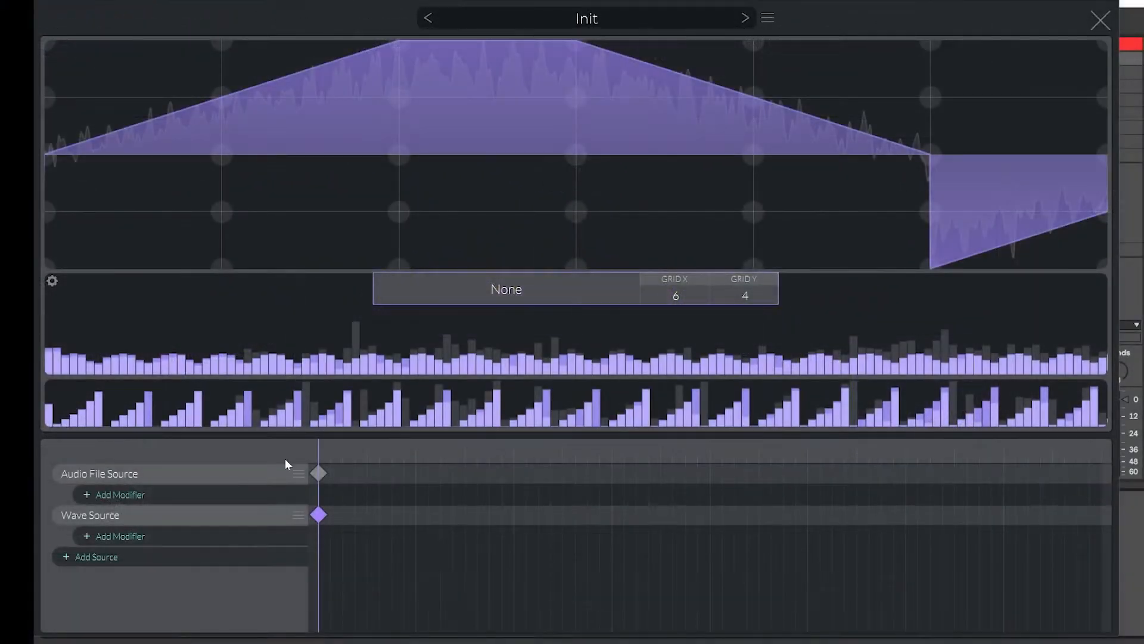
Remove both the Audio File Source and the Wave Source groups.
left_click(298, 474)
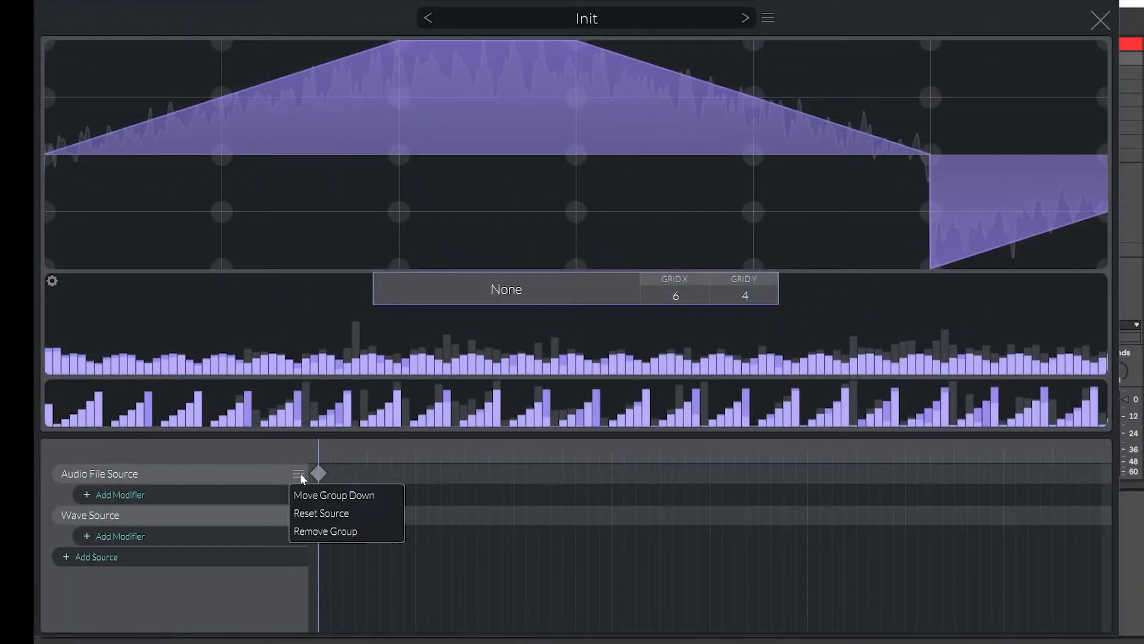
left_click(314, 532)
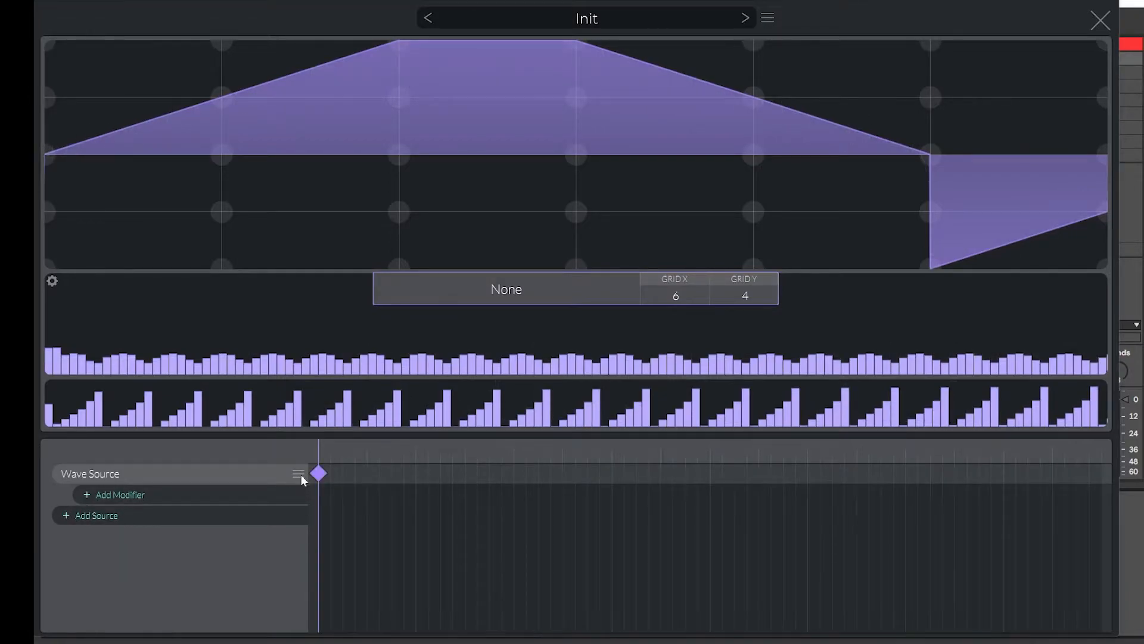
left_click(298, 473)
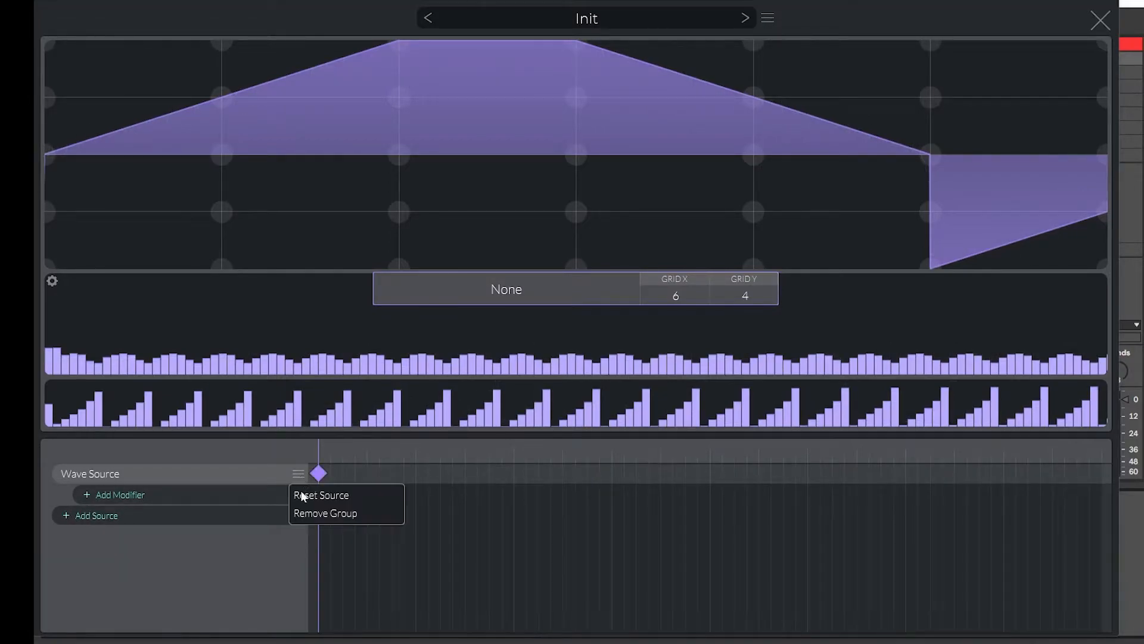
left_click(302, 517)
Add a Line Source and flatten its left half by dragging the start and middle points to the centre line.
left_click(188, 474)
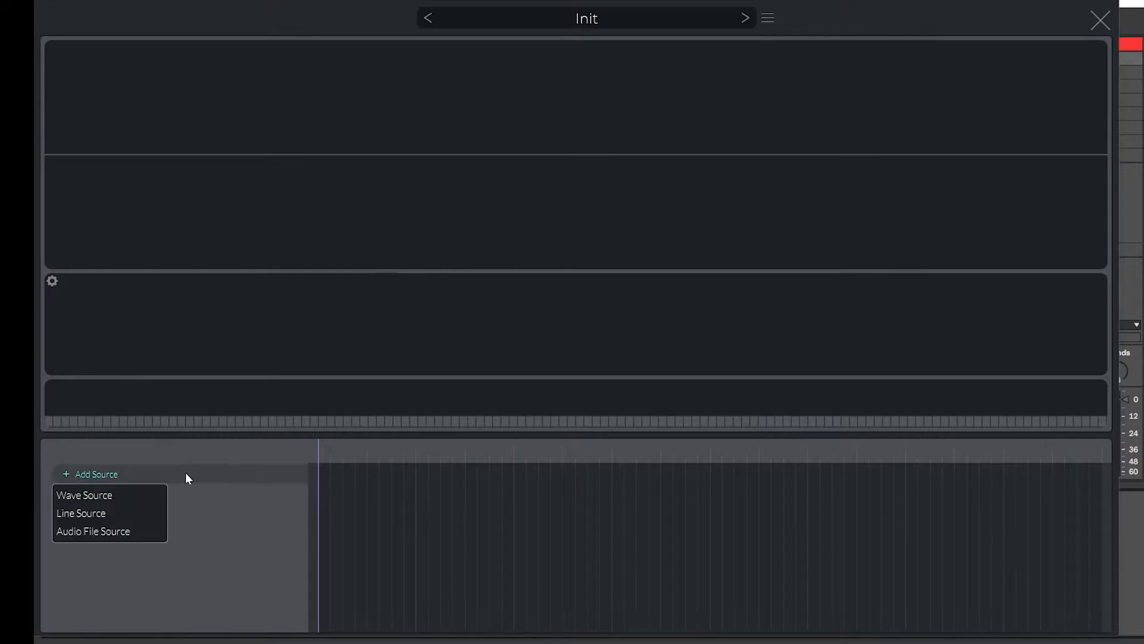
left_click(84, 514)
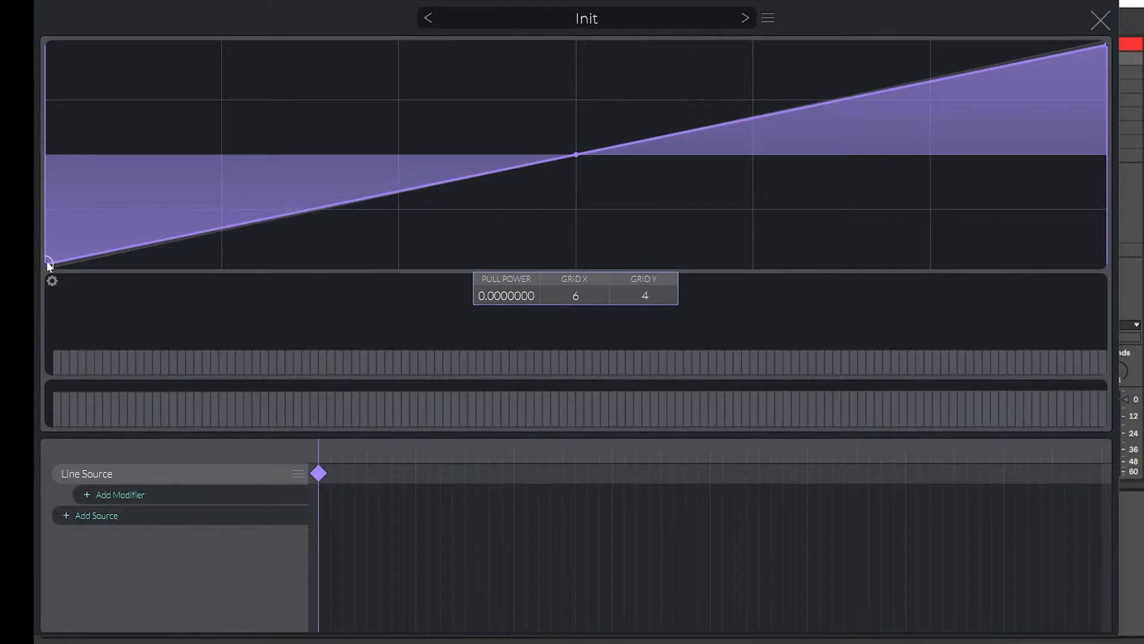
left_click_drag(49, 265, 47, 154)
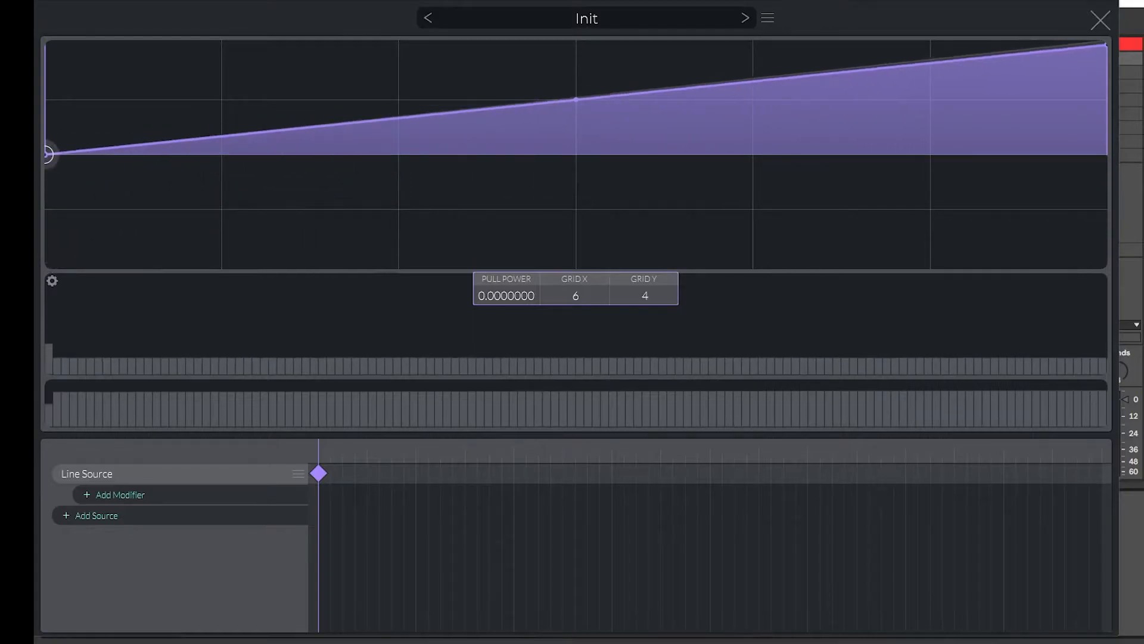
left_click_drag(496, 109, 577, 155)
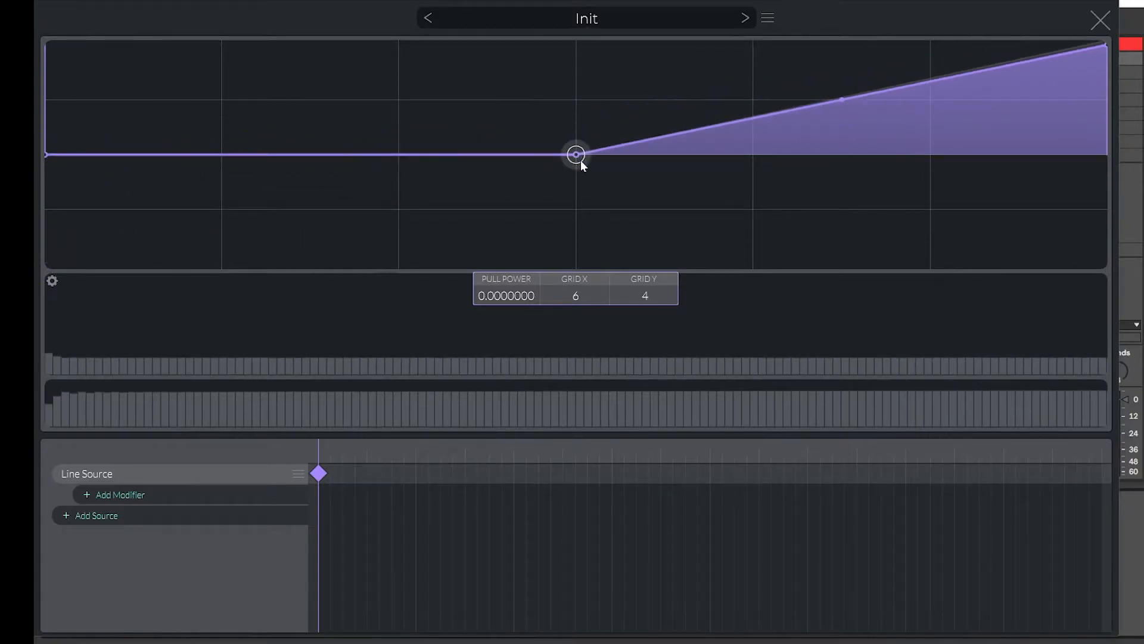
Set the Grid X to 16 and drag points to form alternating peaks and troughs after the midpoint.
left_click_drag(576, 296, 590, 170)
left_click_drag(641, 143, 601, 45)
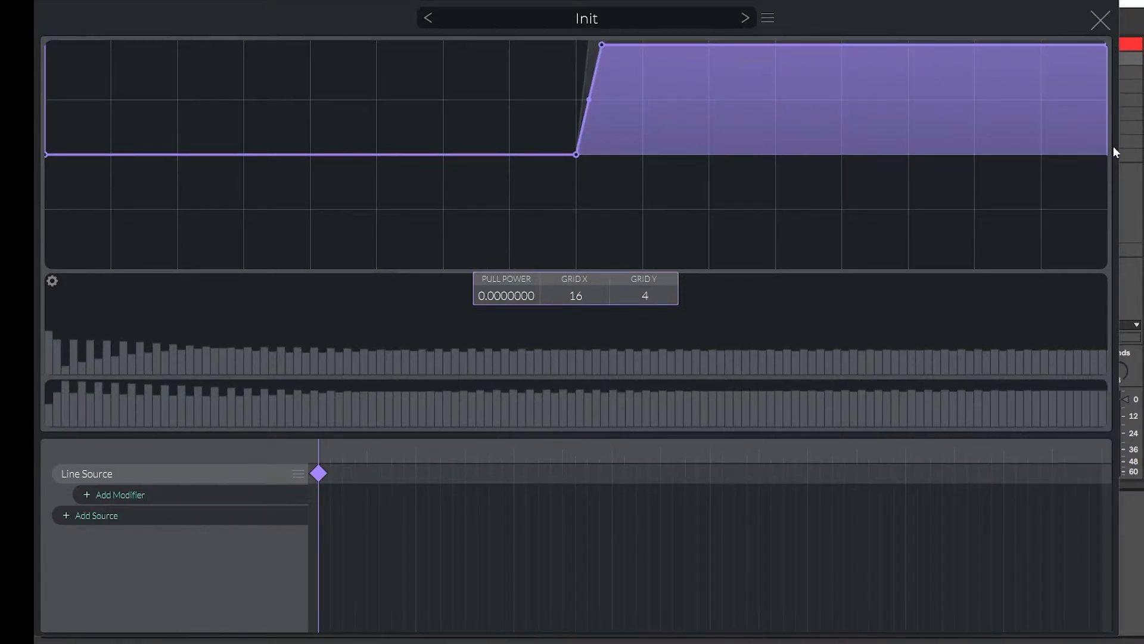
left_click_drag(1102, 50, 1103, 164)
left_click_drag(654, 55, 642, 264)
left_click_drag(702, 244, 734, 275)
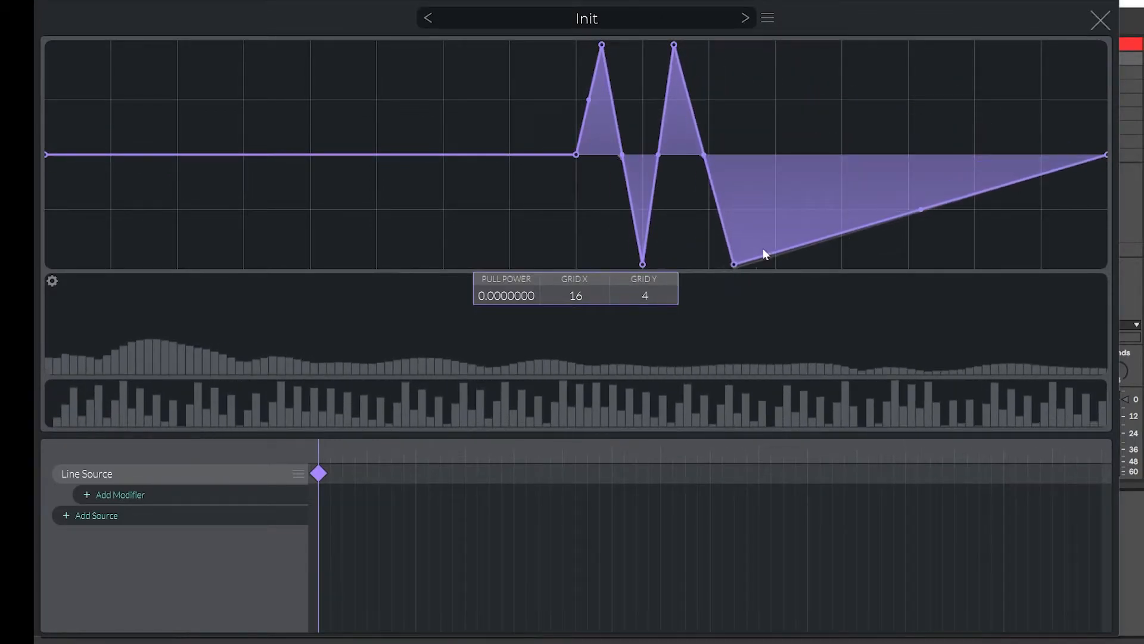
left_click_drag(795, 246, 792, 37)
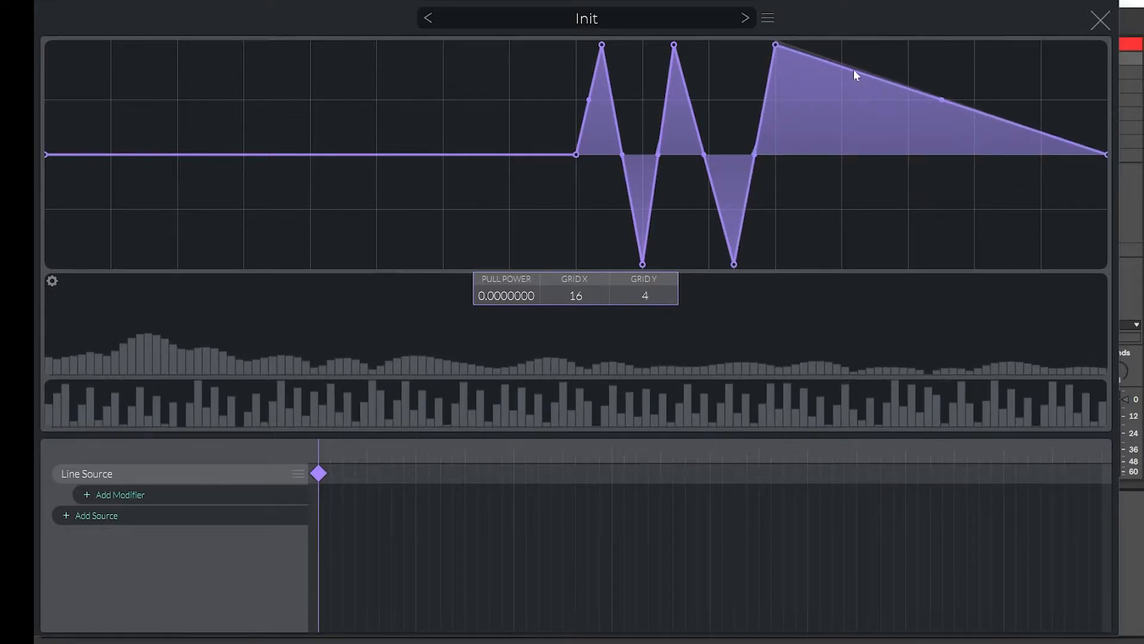
Continue the zig-zag of full-height peaks and troughs to the end of the line.
left_click_drag(855, 73, 851, 280)
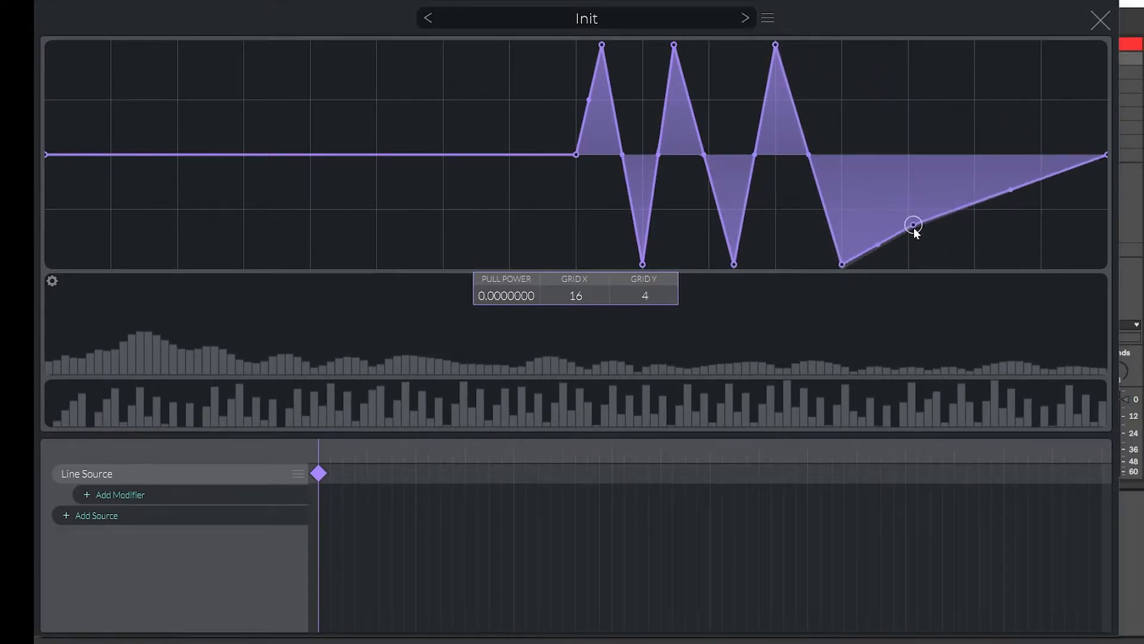
left_click_drag(914, 232, 907, 43)
left_click_drag(982, 91, 973, 265)
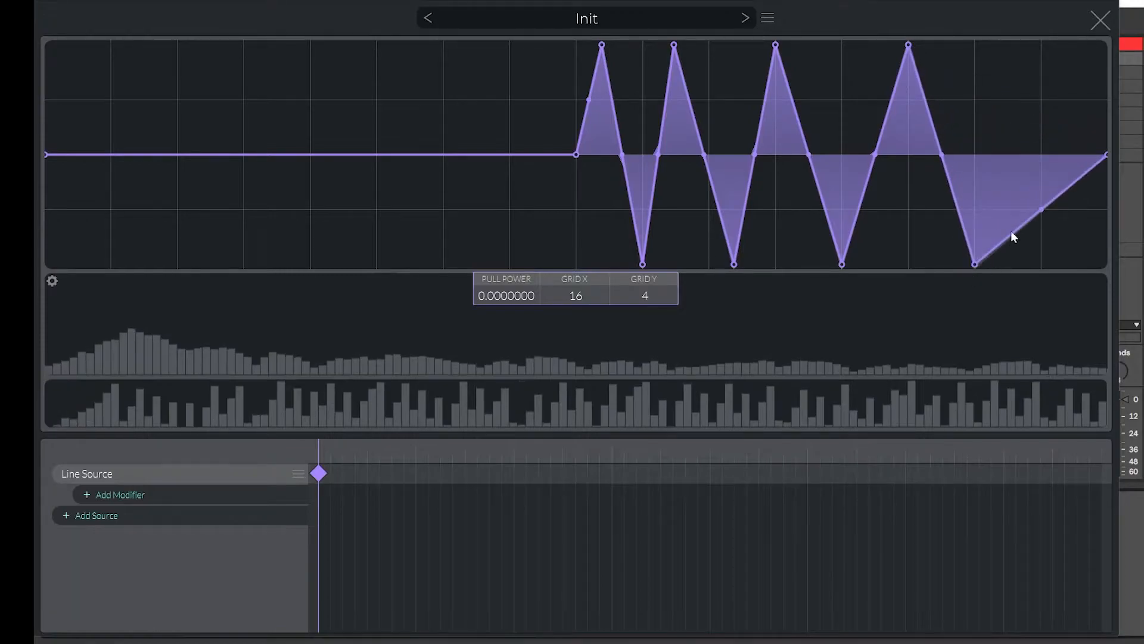
left_click_drag(1024, 224, 1030, 26)
Turn off the horizontal grid and slide the first peaks and troughs leftward to narrow them.
left_click_drag(643, 264, 587, 358)
left_click_drag(602, 45, 596, 45)
left_click_drag(674, 44, 661, 46)
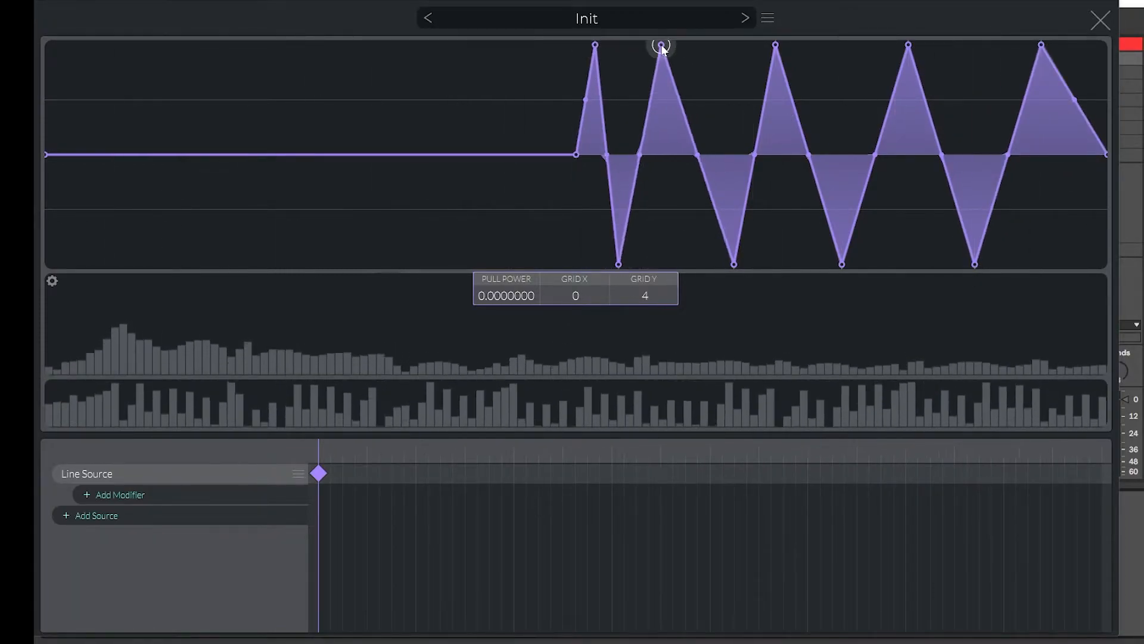
left_click_drag(733, 264, 715, 264)
left_click_drag(775, 45, 753, 46)
left_click_drag(841, 264, 811, 264)
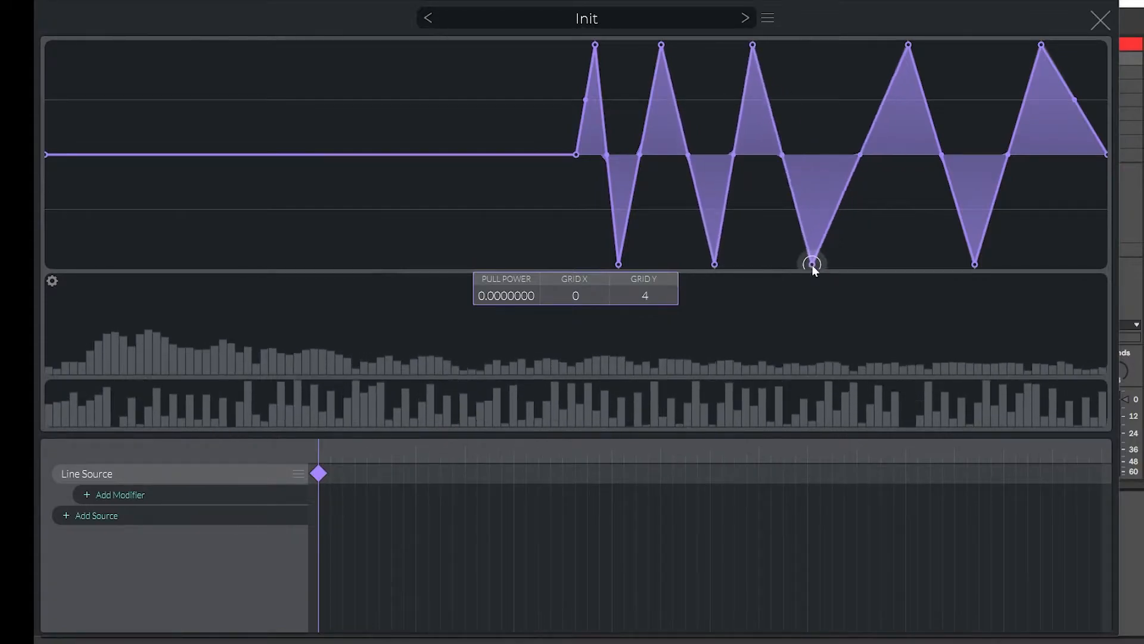
Slide the remaining peaks and troughs sideways so the zig-zag widens progressively toward the end.
left_click_drag(908, 45, 860, 48)
left_click_drag(974, 264, 938, 264)
left_click_drag(859, 46, 875, 26)
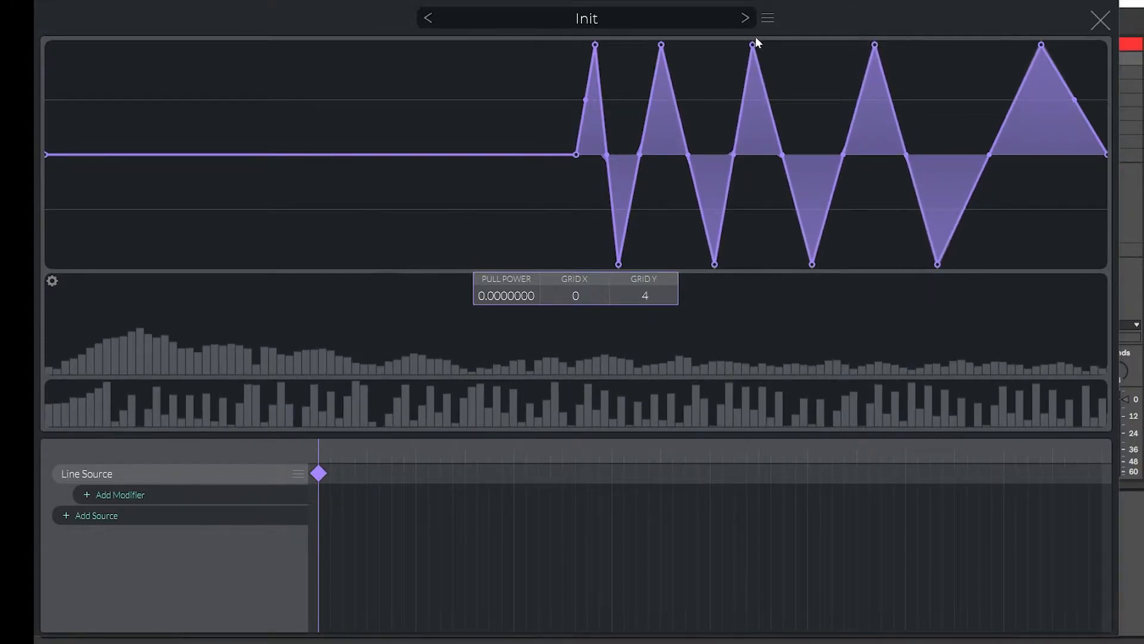
left_click_drag(754, 45, 756, 45)
left_click_drag(1041, 45, 1026, 45)
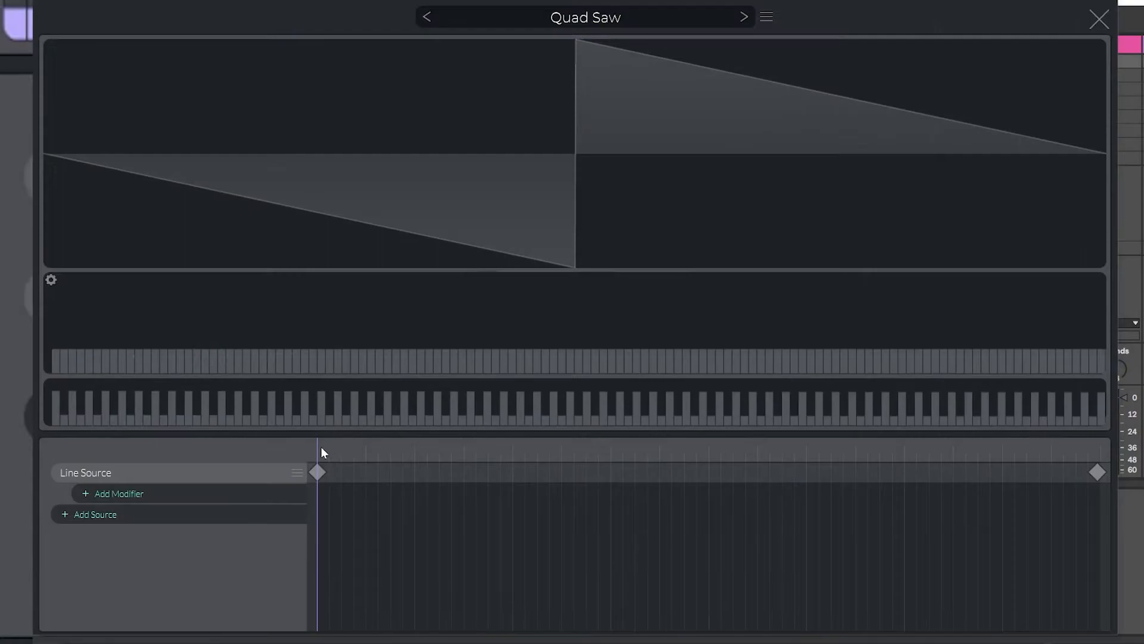
Select the Wave Source keyframe placed beneath the Line Source in the timeline.
left_click_drag(320, 447, 269, 429)
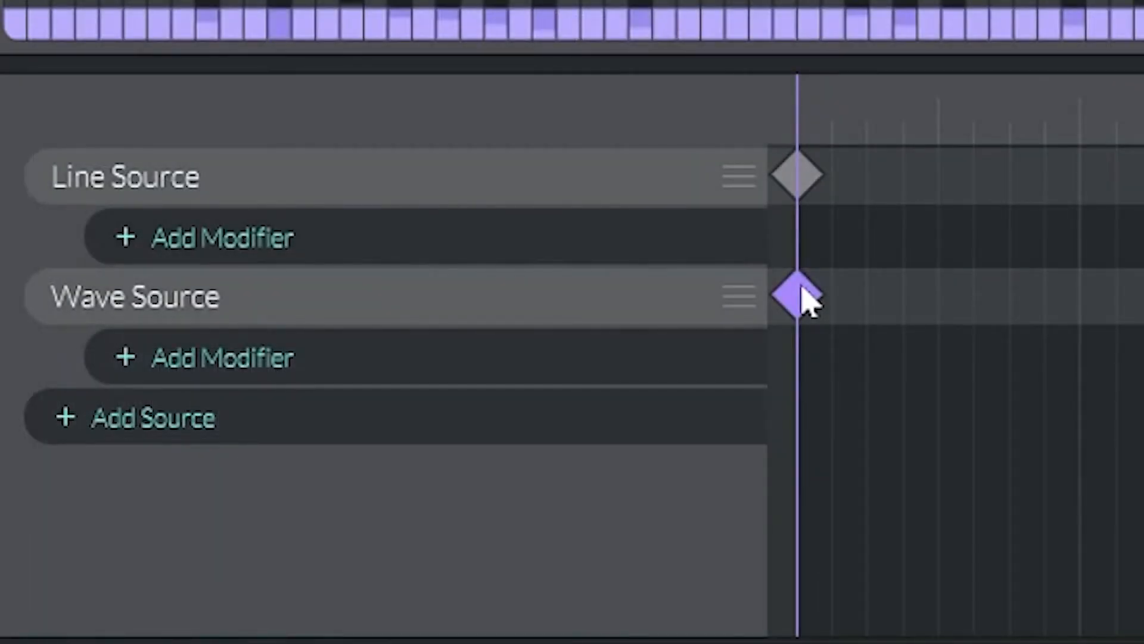
left_click(802, 291)
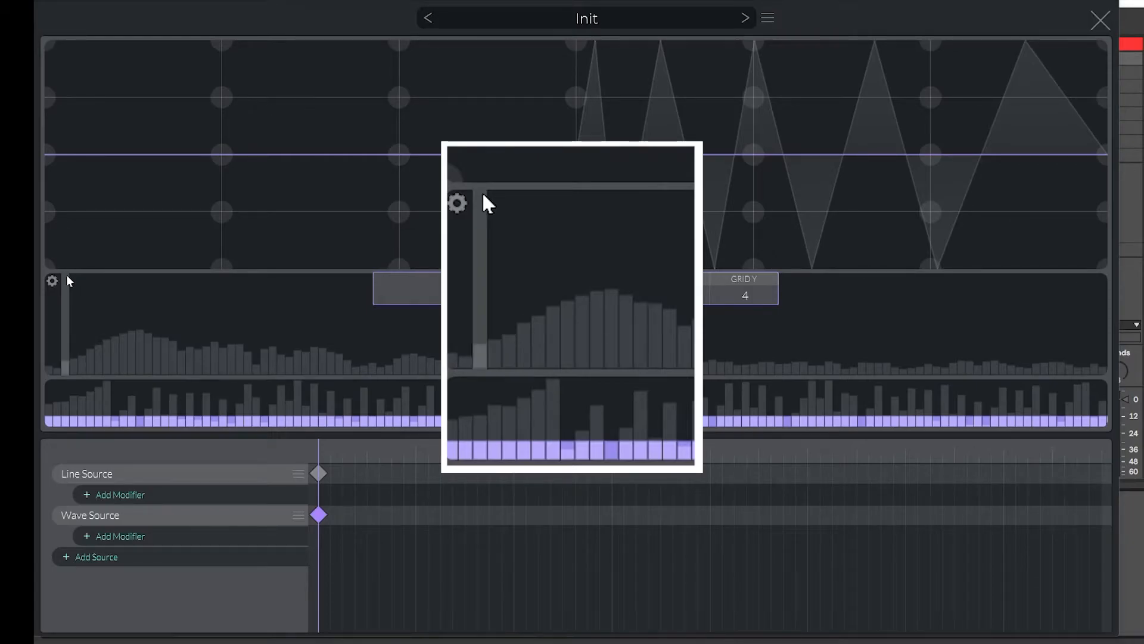
Flatten the right half of the Wave Source so only one sine cycle precedes the zig-zag, then close the editor.
left_click(66, 280)
left_click(1094, 22)
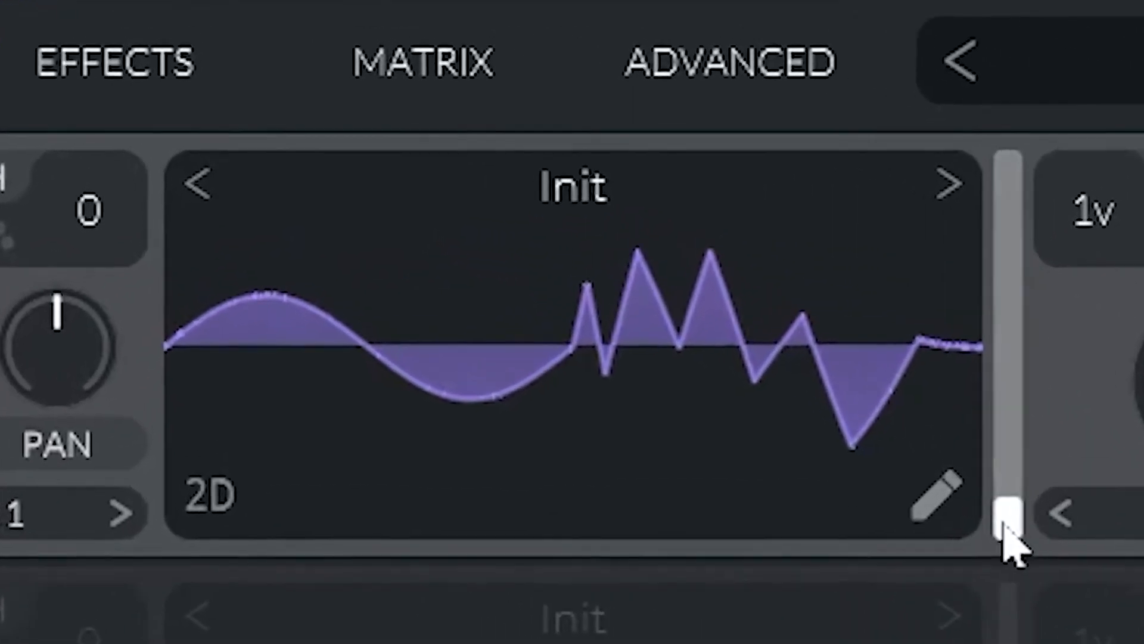
left_click(951, 507)
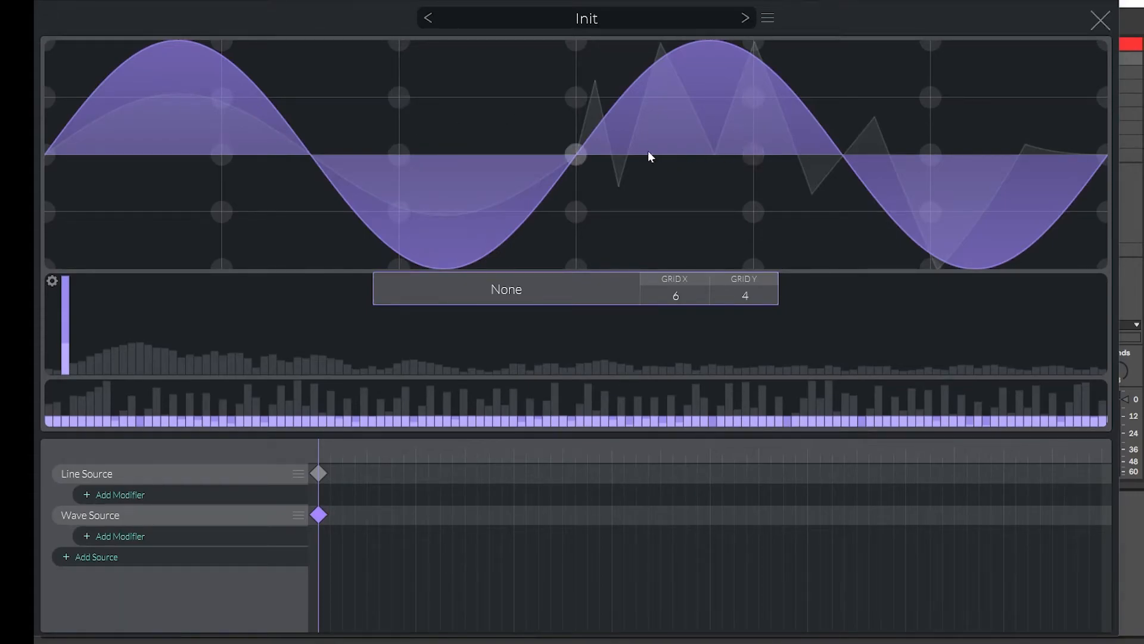
left_click_drag(581, 156, 1104, 158)
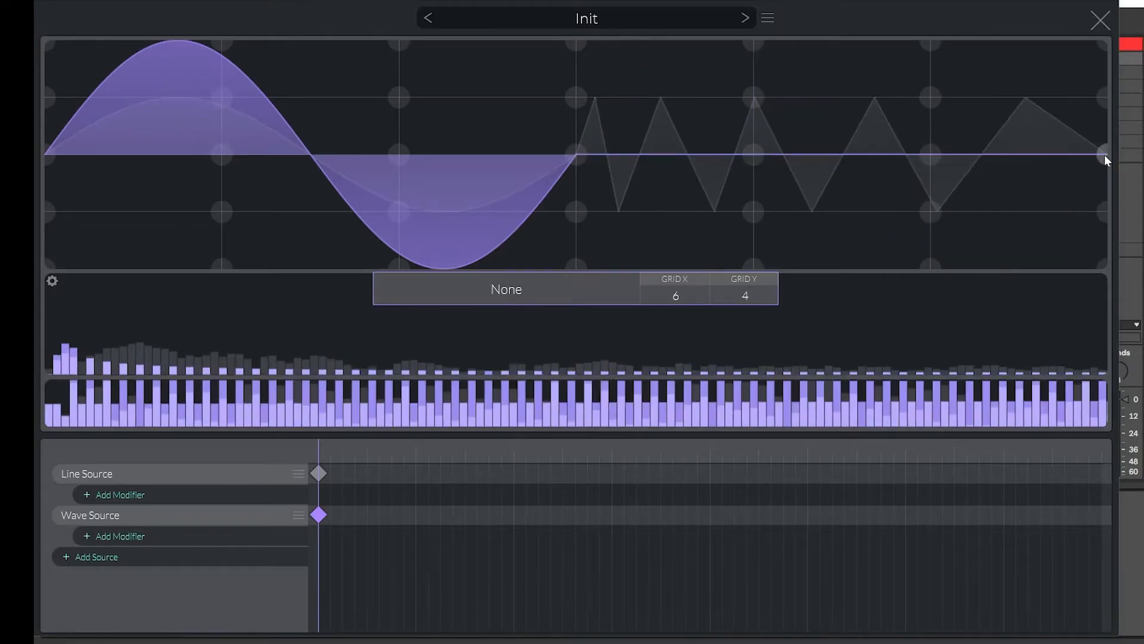
left_click(1099, 21)
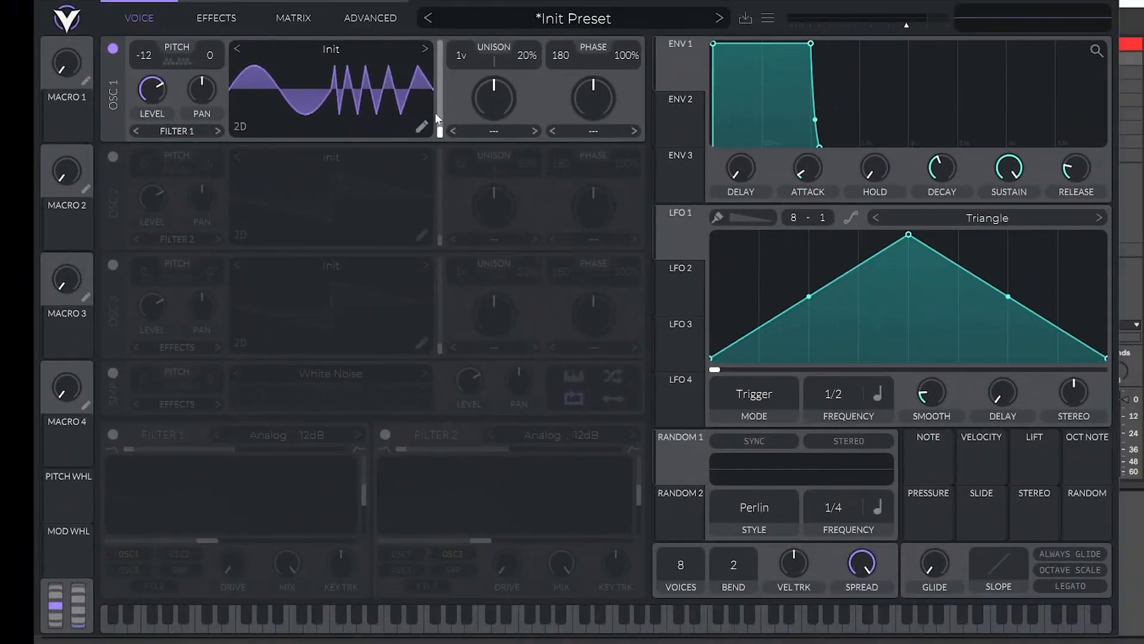
Reopen the wavetable editor, add a Wave Warp modifier to the Line Source and set its Y Warp to -5.8.
left_click(518, 195)
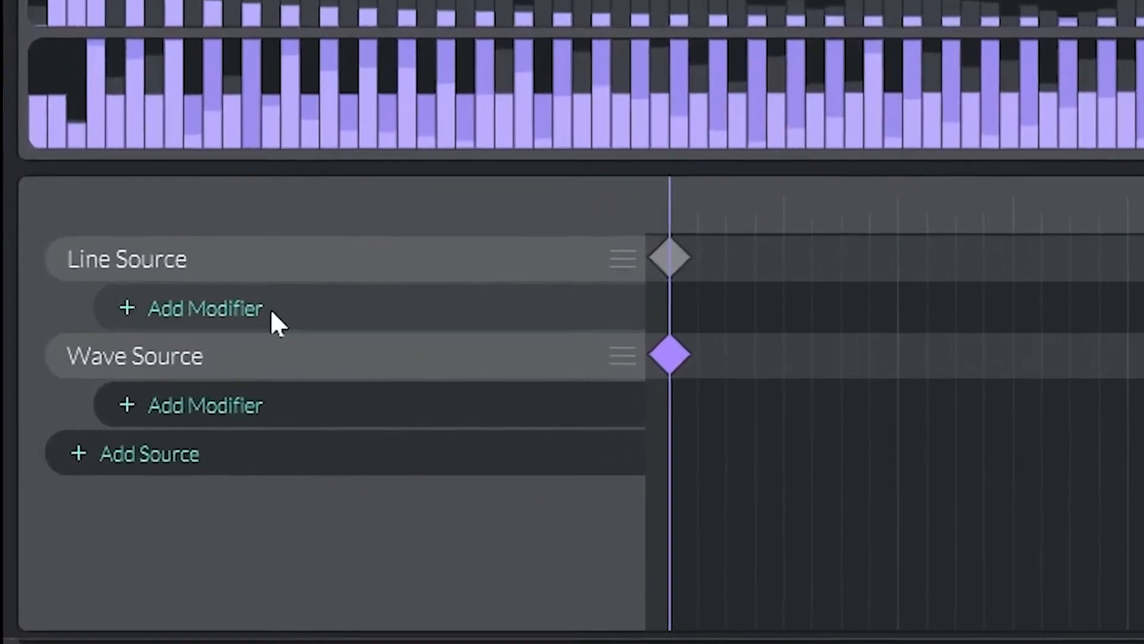
left_click(194, 433)
left_click(231, 576)
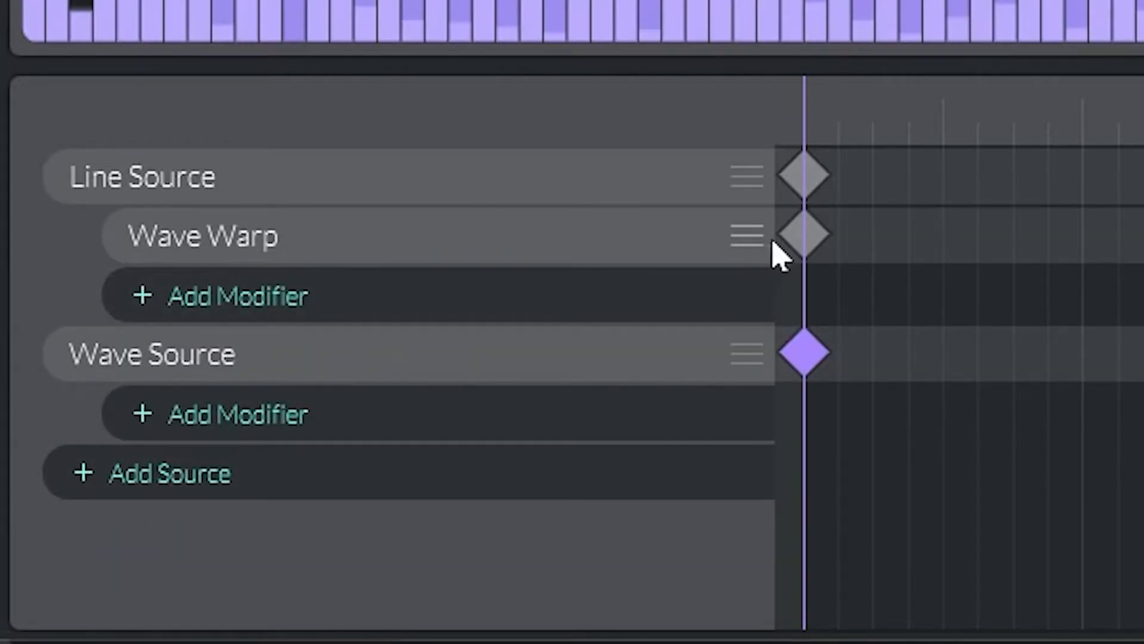
left_click(802, 235)
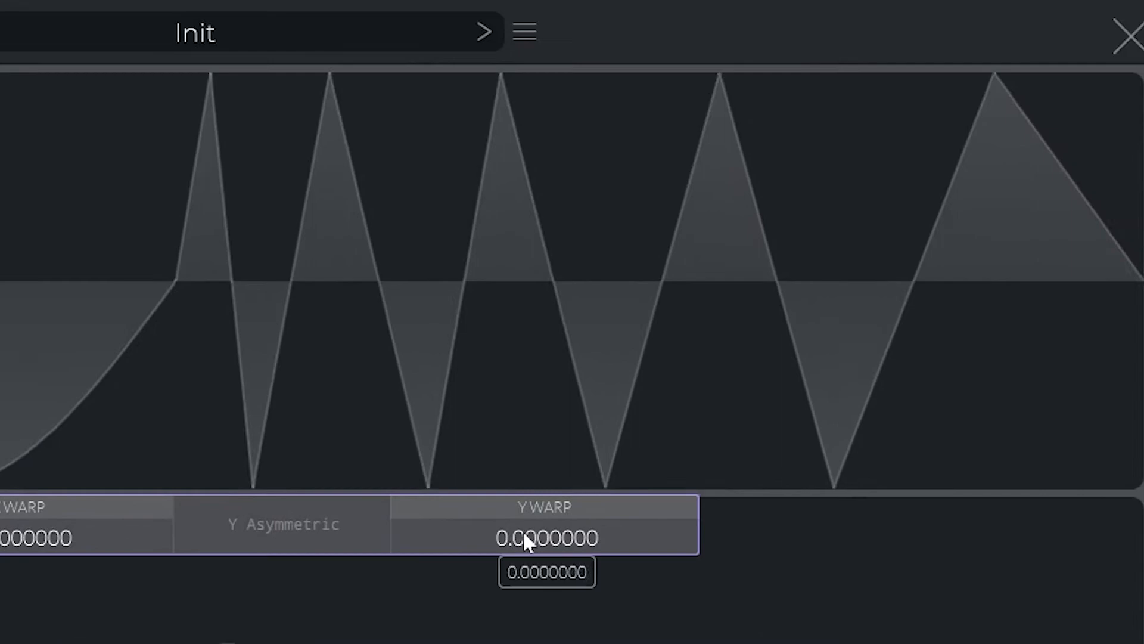
left_click_drag(524, 535, 511, 554)
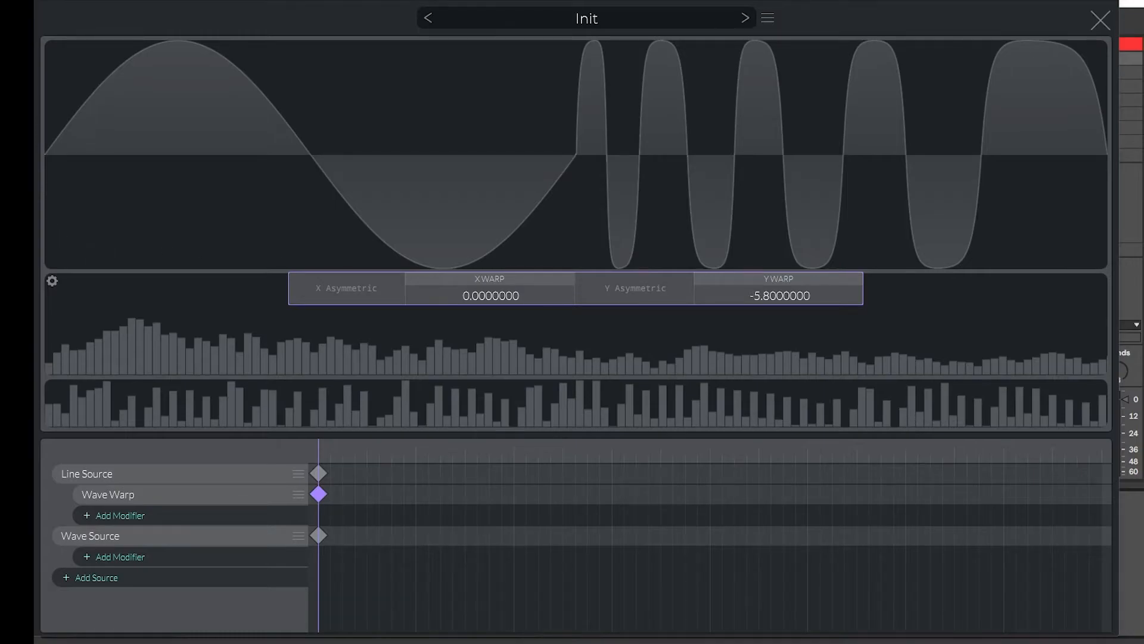
Add a second Wave Warp keyframe at the end of the timeline, set its X Warp to -4.8, and close the editor.
double_click(383, 495)
left_click_drag(382, 494, 1102, 494)
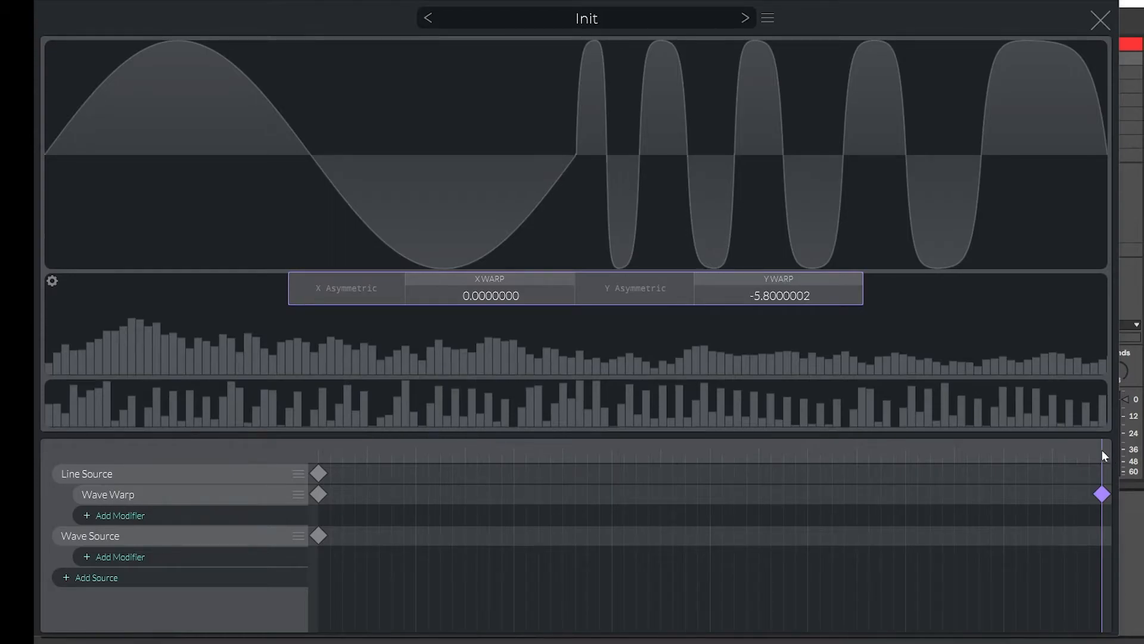
left_click_drag(1101, 449, 771, 456)
left_click_drag(238, 441, 1104, 408)
mouse_move(497, 294)
left_mouse_down()
mouse_move(497, 282)
mouse_move(494, 309)
left_mouse_up()
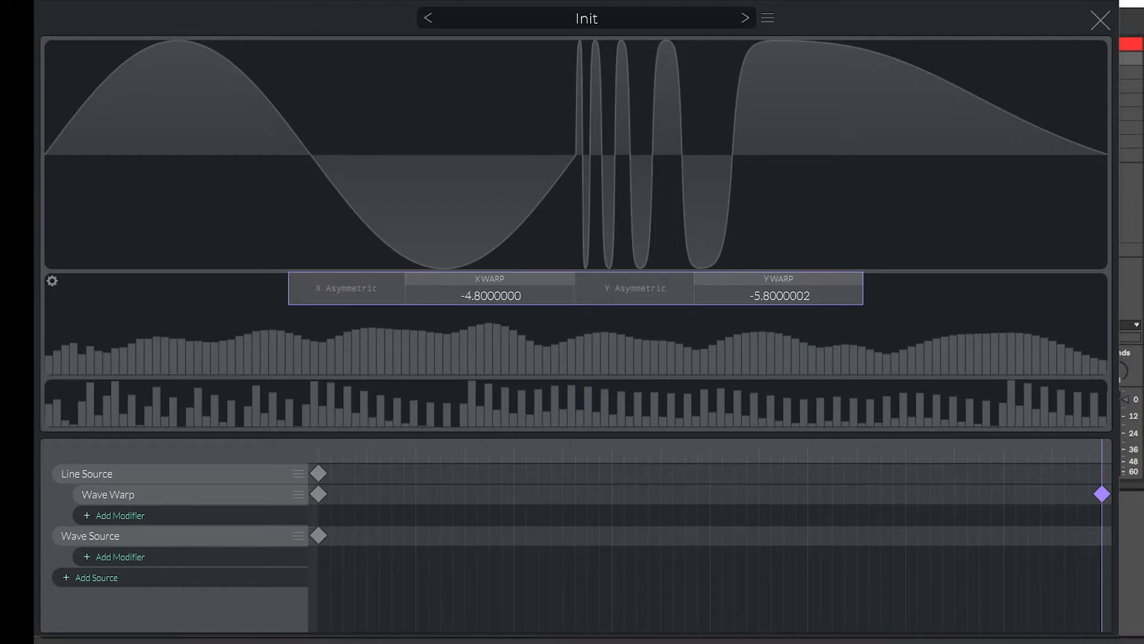
left_click_drag(1103, 447, 1126, 420)
left_click(1104, 20)
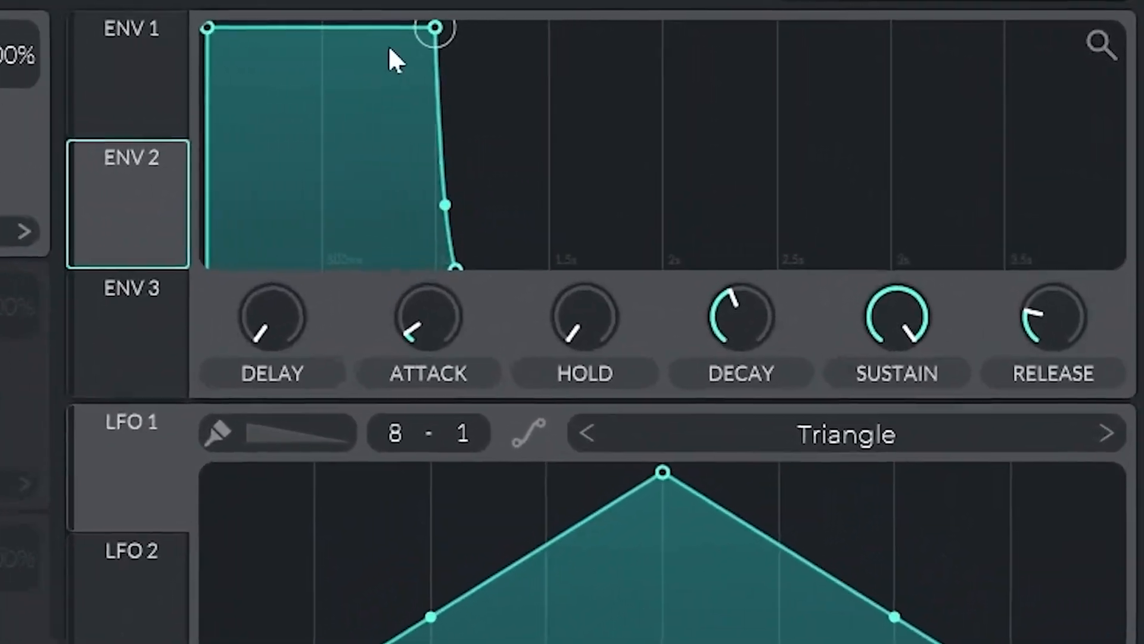
Shape Envelope 2 with an instant attack and a long decaying curve.
left_click_drag(389, 49, 672, 291)
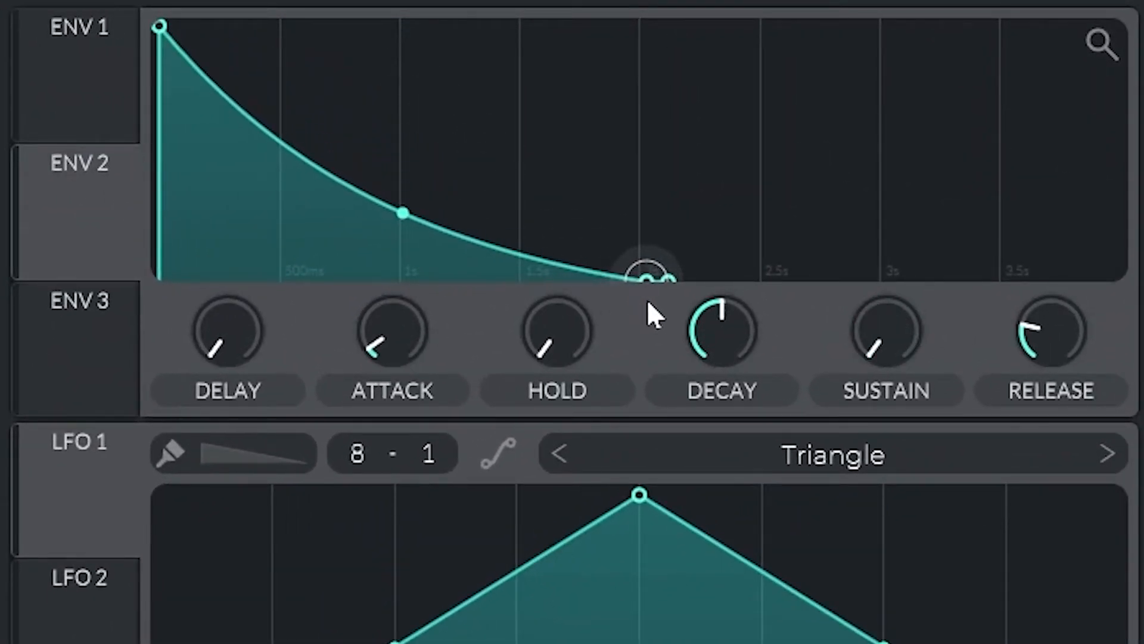
left_click(97, 228)
left_click_drag(269, 233, 0, 170)
Route Envelope 2 to oscillator 1's wavetable position and adjust the modulation depth.
left_click_drag(527, 33, 539, 310)
left_click_drag(485, 139, 484, 53)
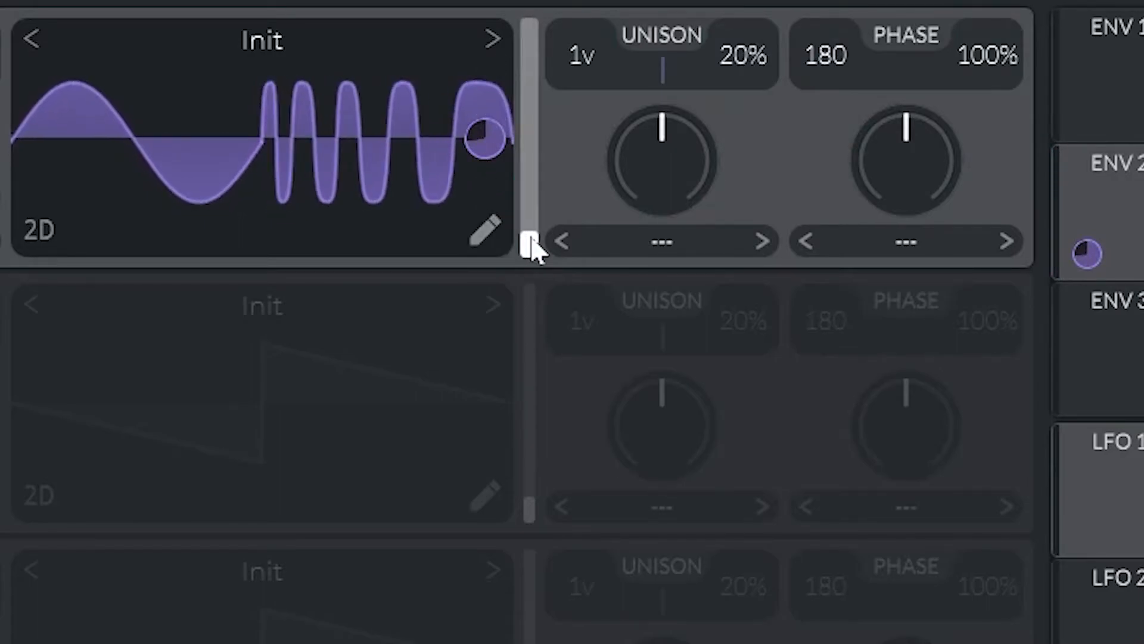
left_click_drag(533, 247, 552, 8)
left_click_drag(486, 139, 486, 289)
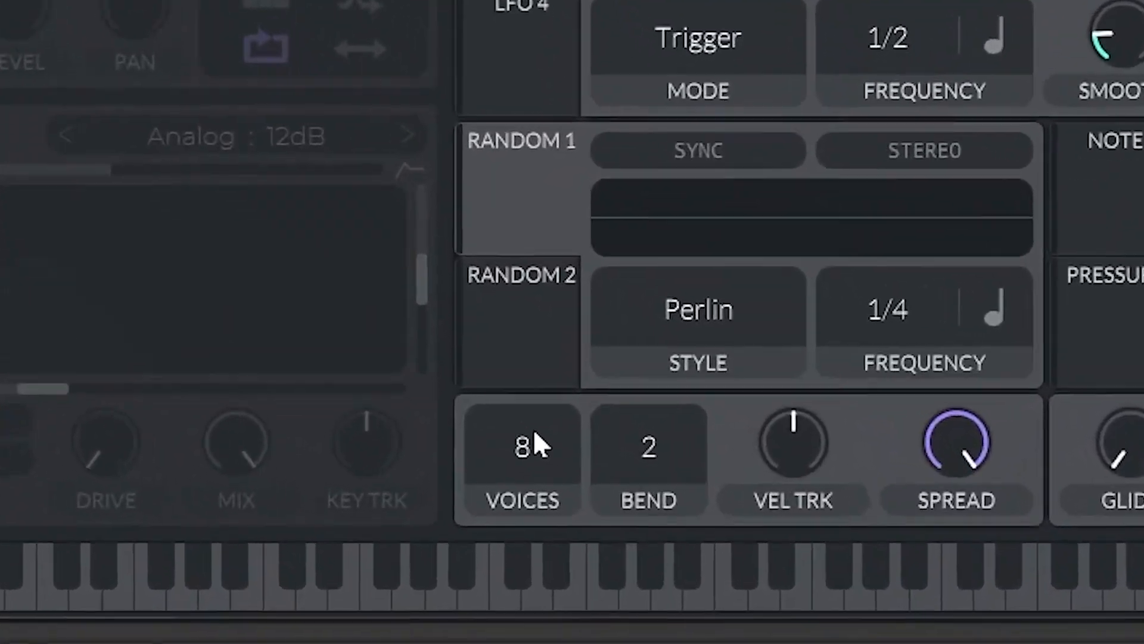
Set the voice count to 1.
left_click_drag(591, 503, 597, 624)
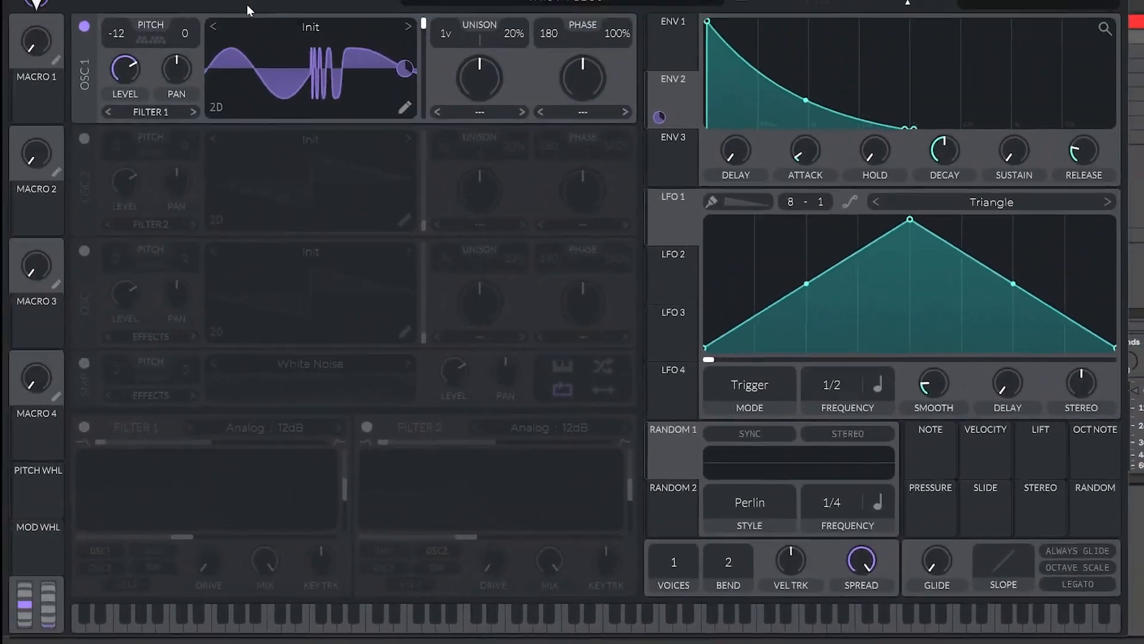
Enable the Soft Clip Distortion effect and raise its drive to 17.40 dB.
left_click(216, 23)
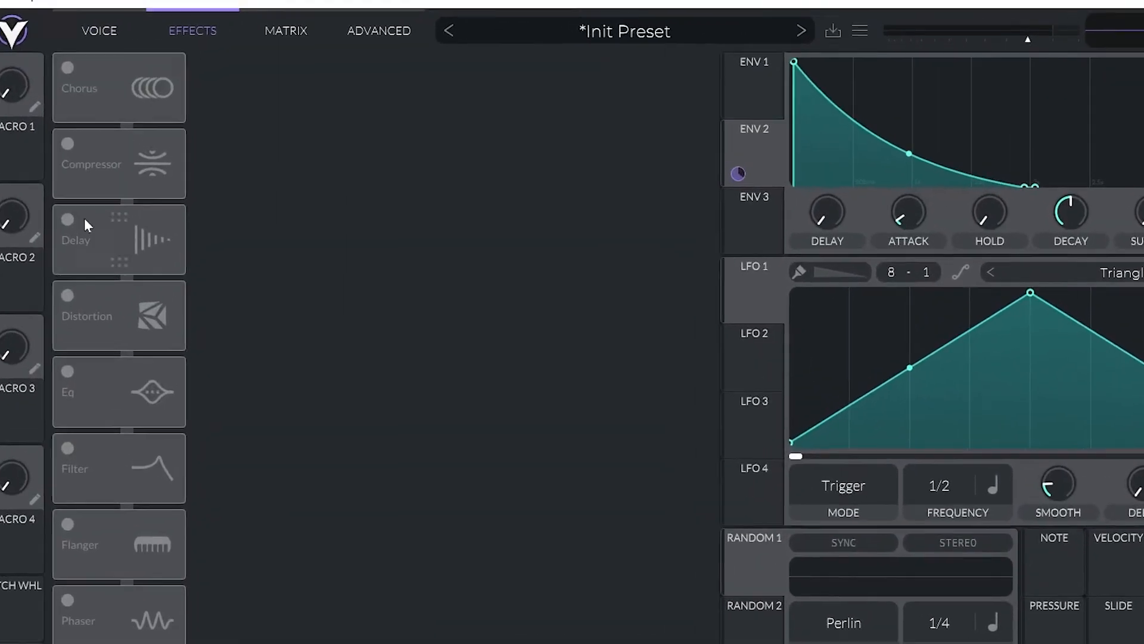
left_click(84, 222)
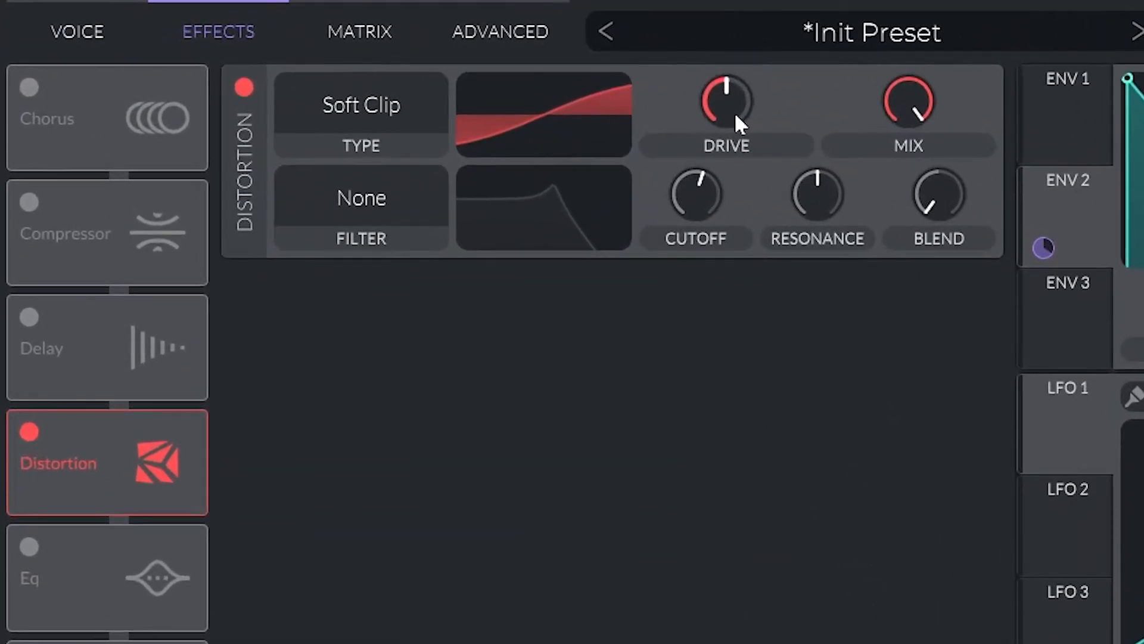
left_click_drag(636, 103, 651, 97)
left_click_drag(751, 101, 771, 79)
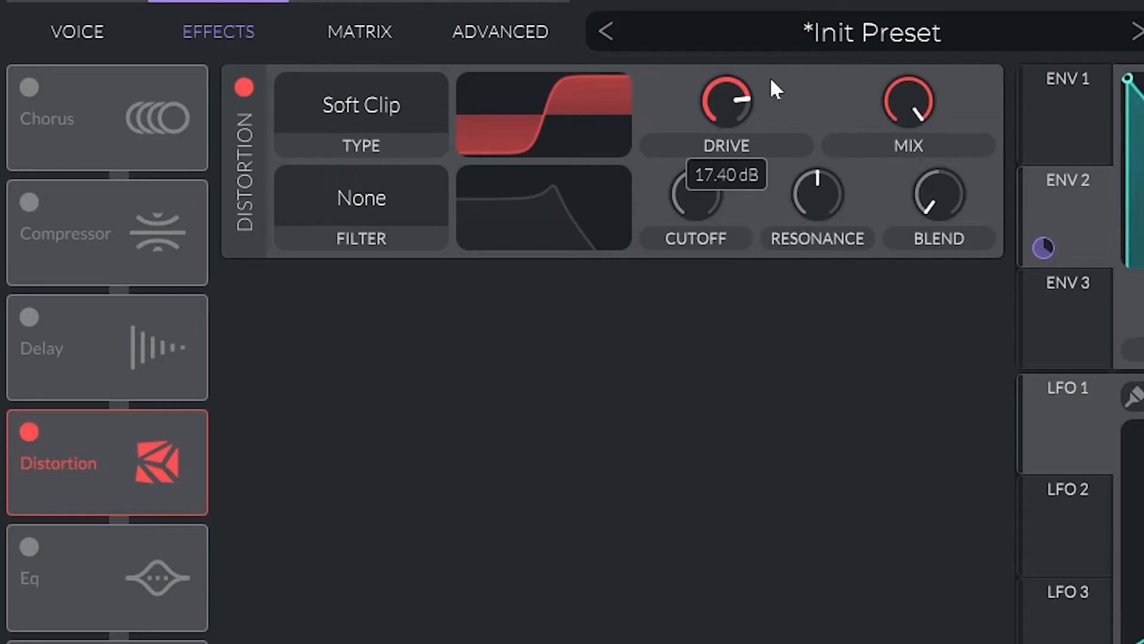
Enable the Compressor, switch its mode to Single Band, and increase its attack.
left_click(36, 193)
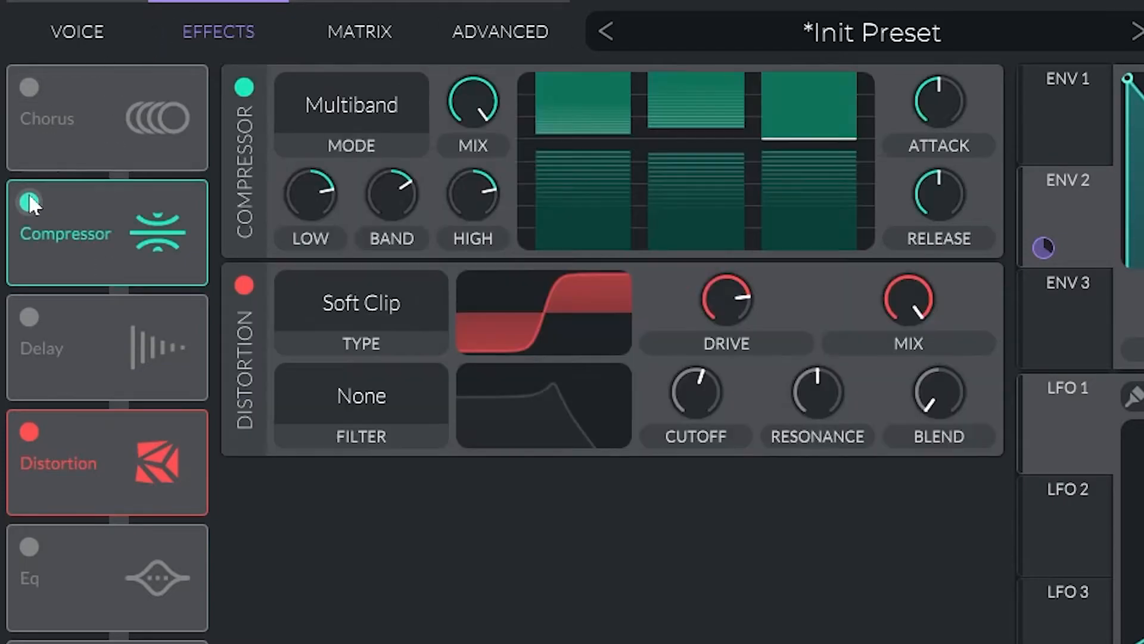
left_click(356, 105)
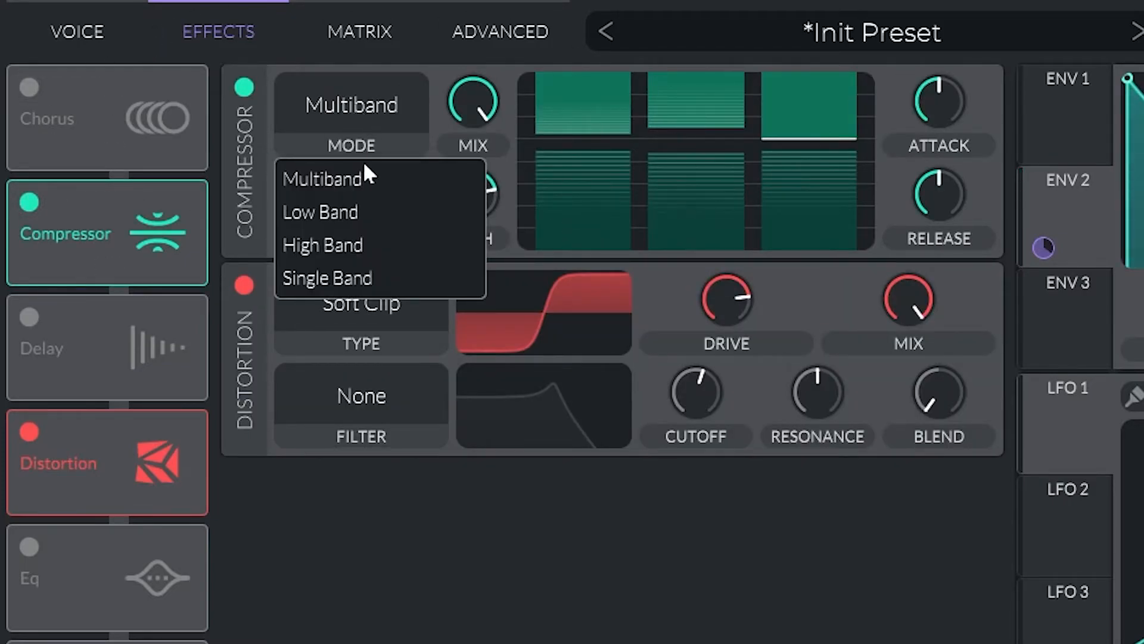
left_click(337, 272)
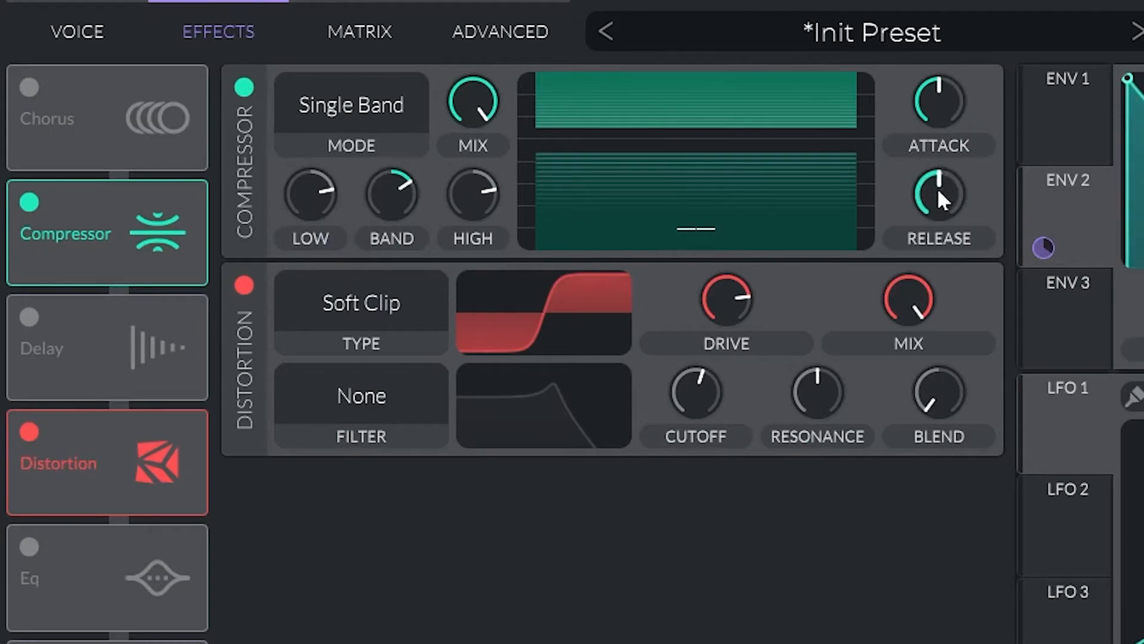
left_click_drag(949, 131, 940, 33)
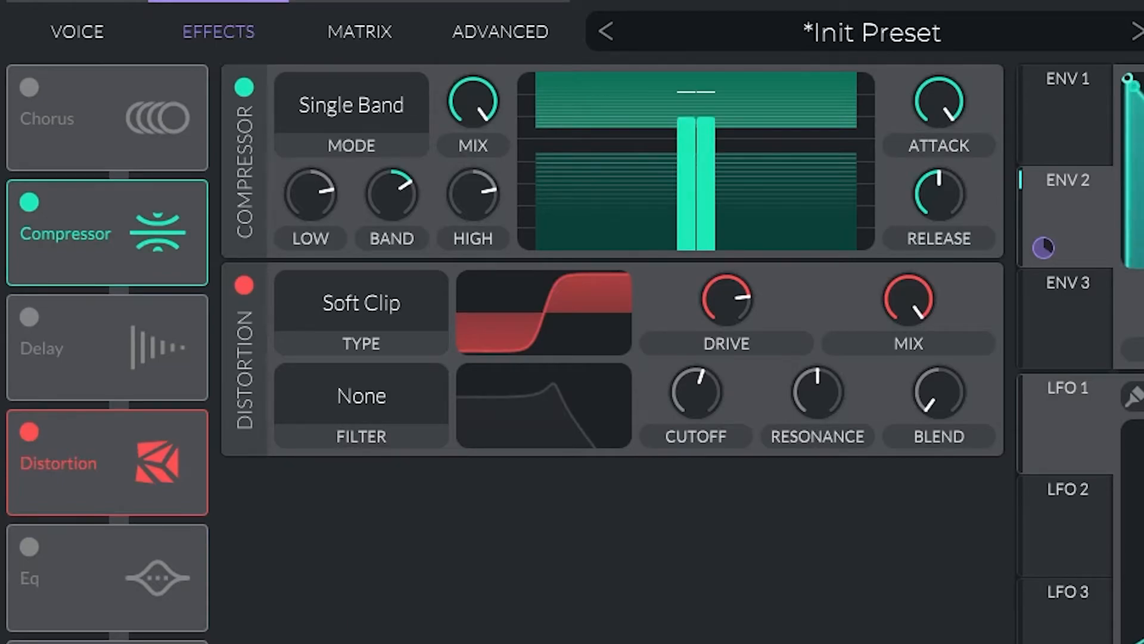
Toggle the Compressor off and on to compare the sound.
left_click(243, 89)
left_click(242, 88)
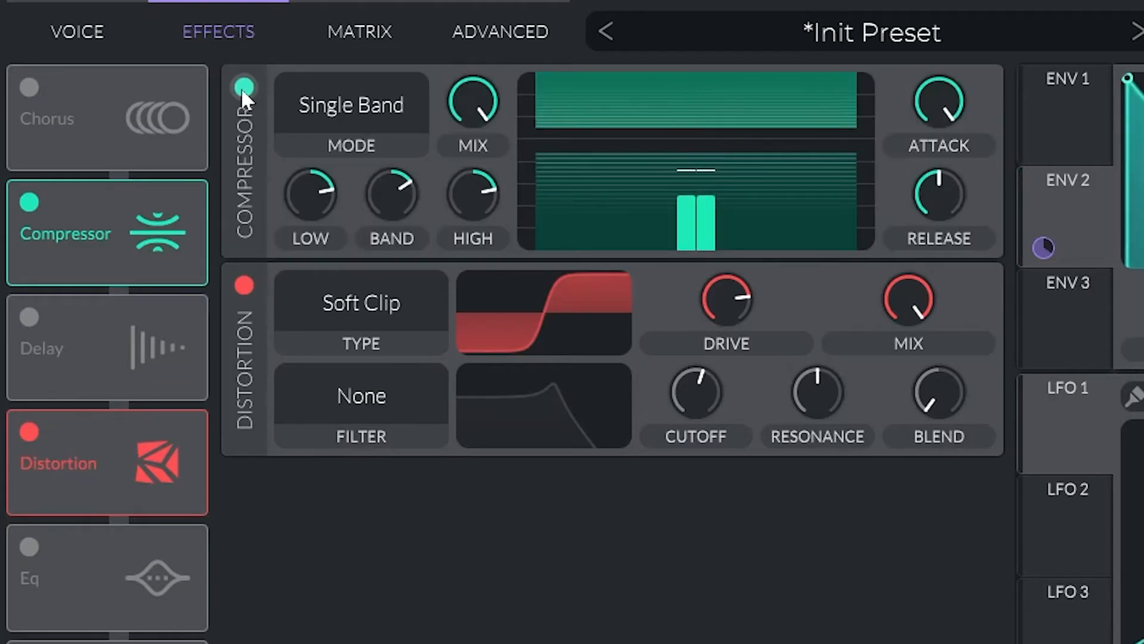
left_click(242, 88)
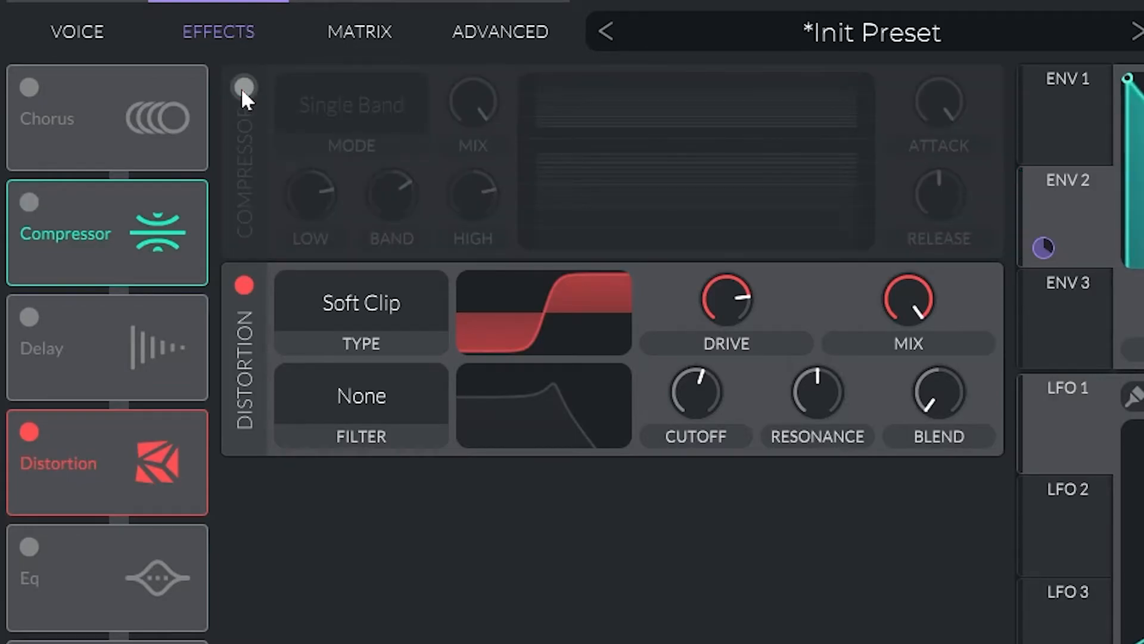
left_click(242, 88)
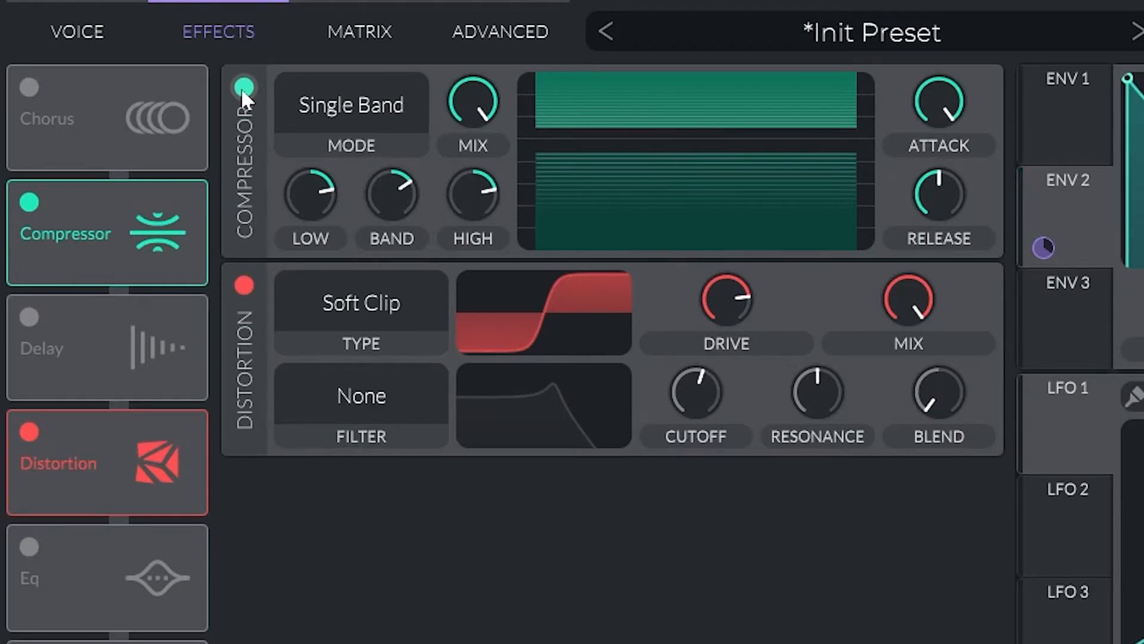
Route Envelope 2 to the Distortion drive.
left_click_drag(1044, 246, 745, 323)
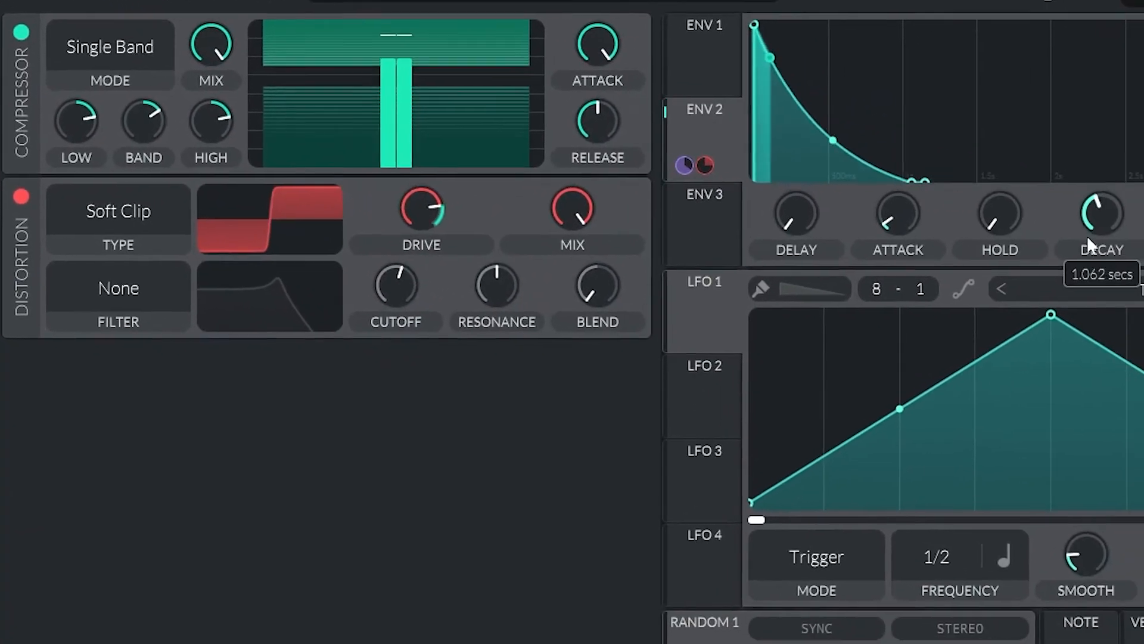
left_click_drag(1086, 234, 1109, 244)
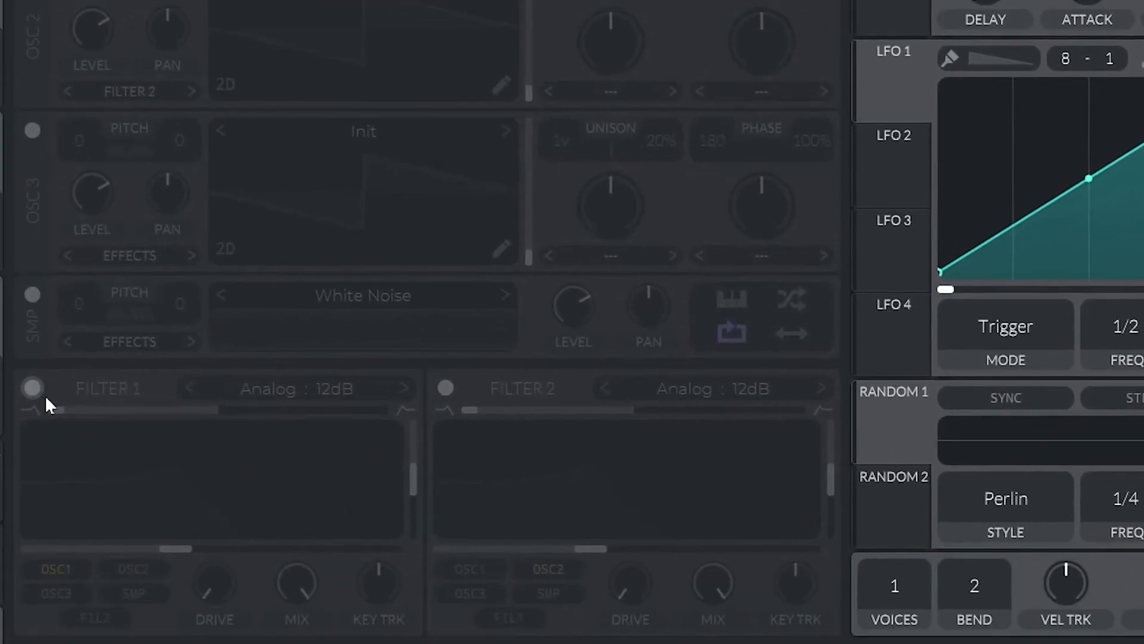
Enable Filter 1, shape Envelope 3 and route it to the filter cutoff at an amount of 42.72.
left_click(33, 388)
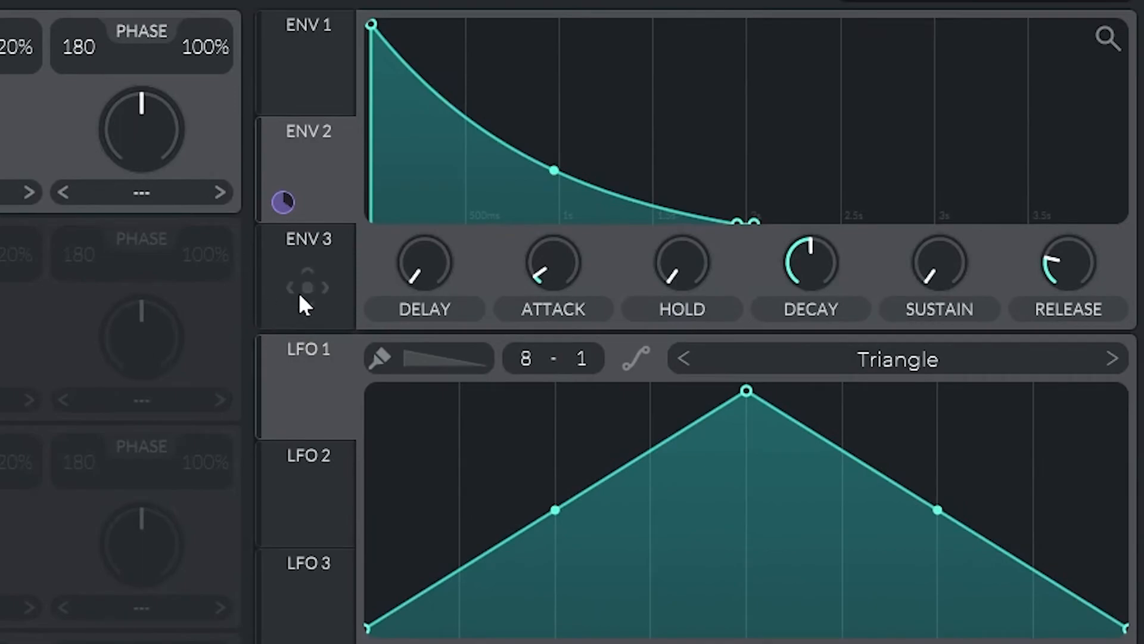
left_click(299, 292)
left_click_drag(559, 26, 498, 273)
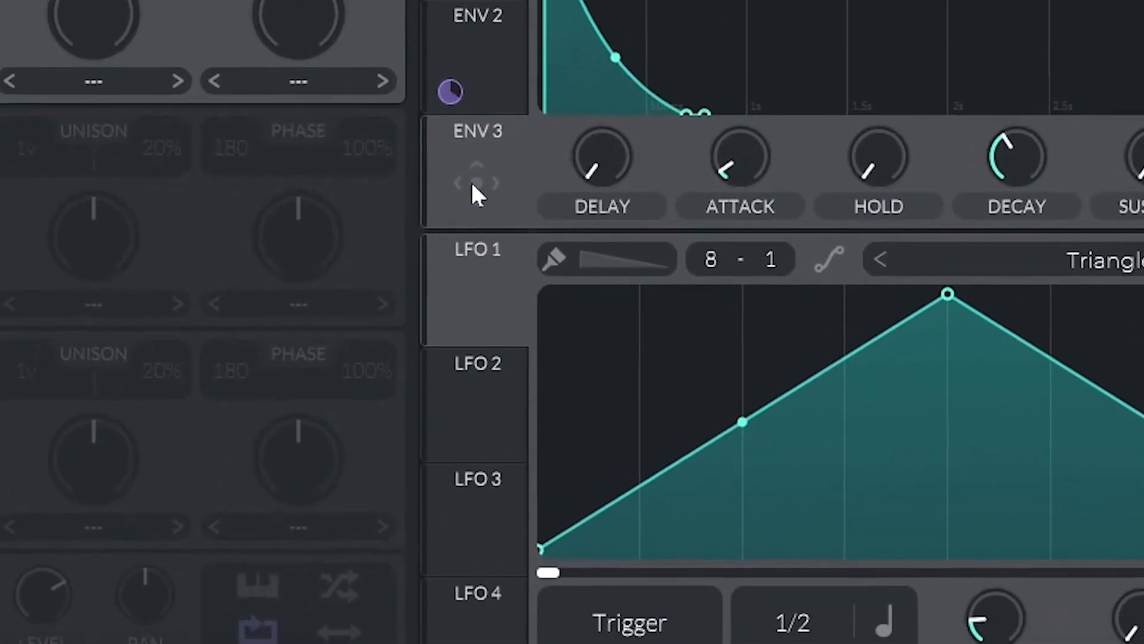
left_click_drag(472, 184, 385, 444)
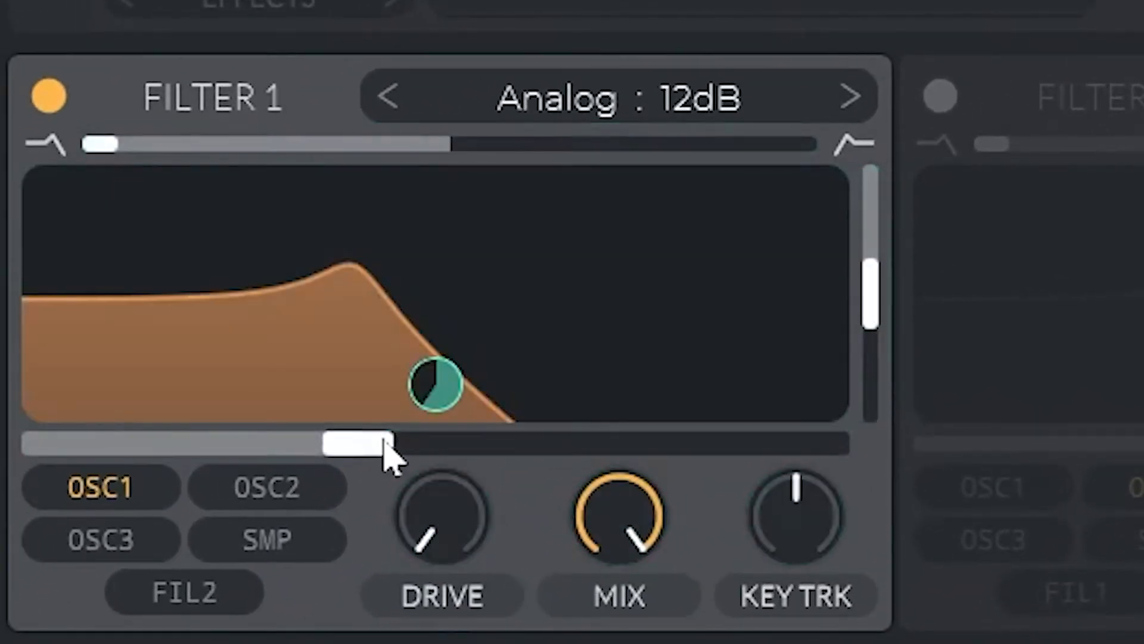
left_click_drag(435, 394, 436, 455)
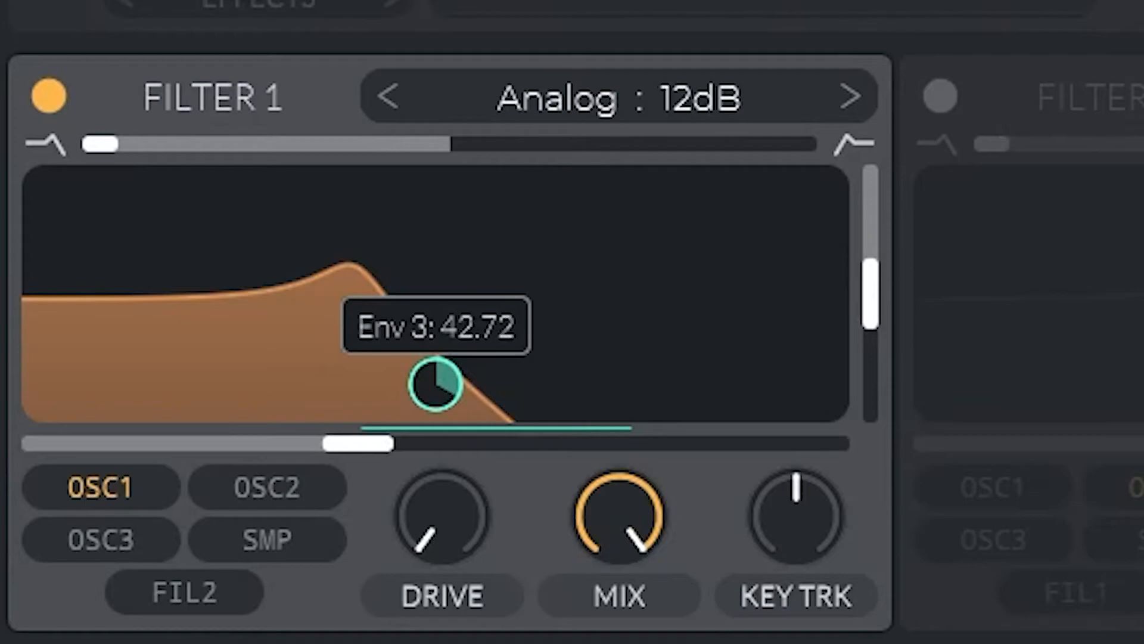
Lower Filter 1's resonance and cutoff slightly and raise its key tracking.
left_click_drag(872, 301, 899, 519)
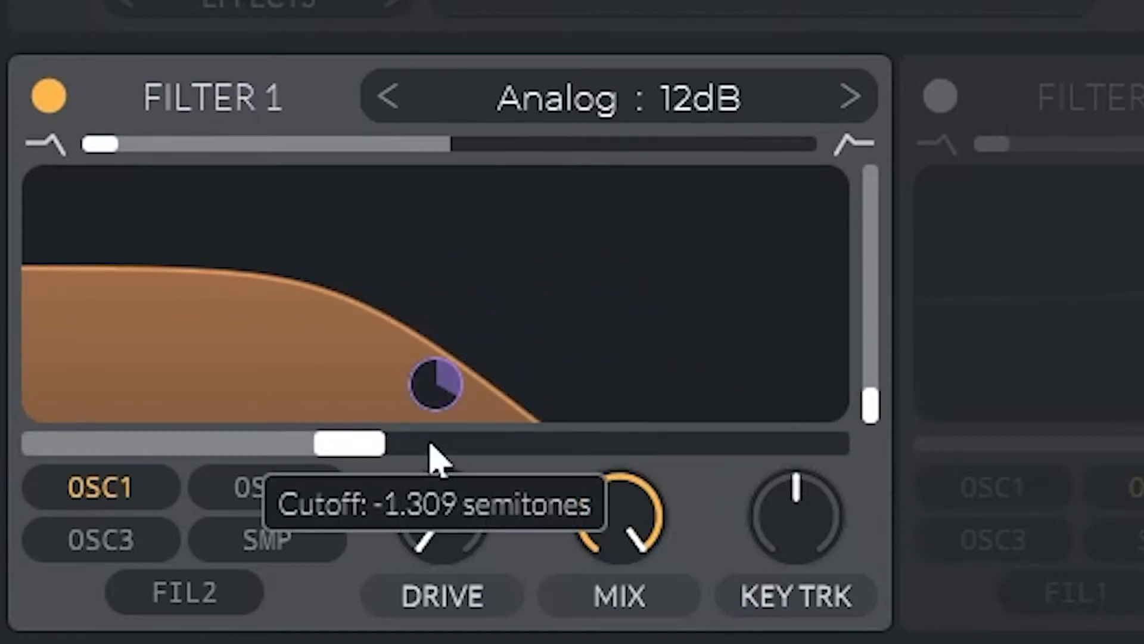
left_click_drag(796, 562, 799, 120)
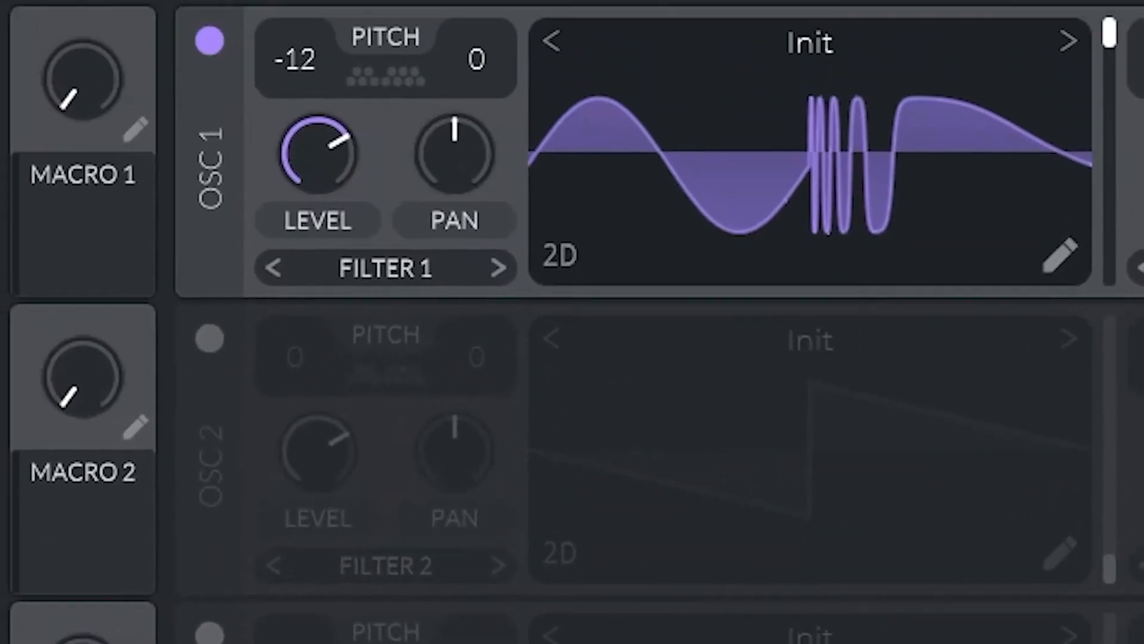
Rename Macro 1 to TEAR and assign it to Filter 1's cutoff.
left_click(137, 141)
type("TEAR")
key("Return")
left_click_drag(84, 237, 334, 448)
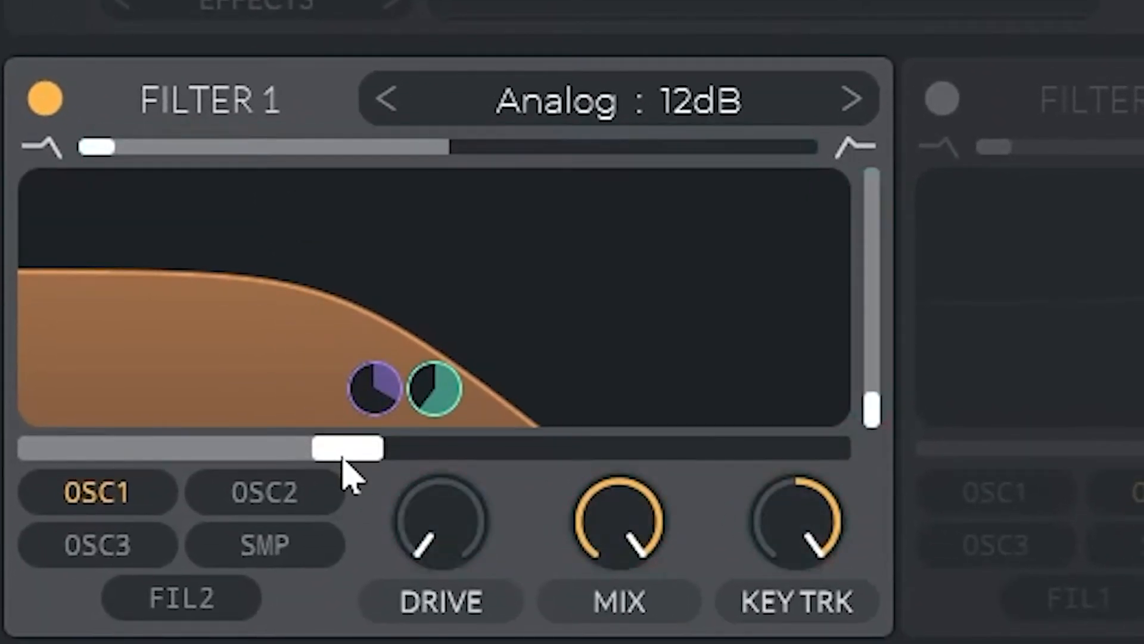
Adjust the TEAR macro's modulation on the filter cutoff.
mouse_move(381, 398)
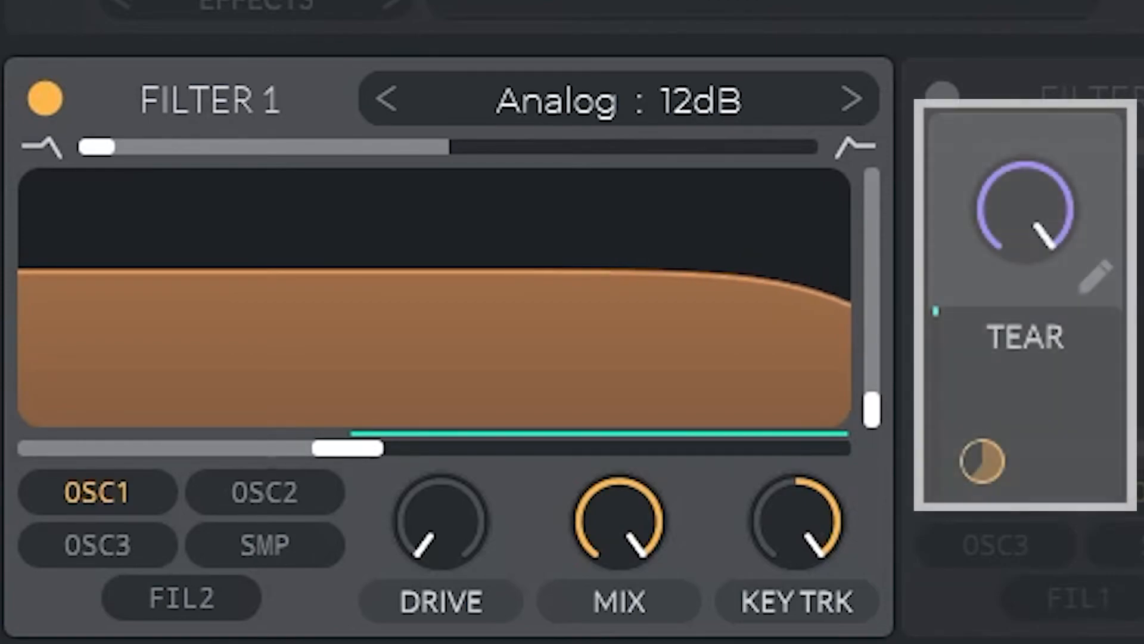
left_click_drag(1020, 209, 1021, 269)
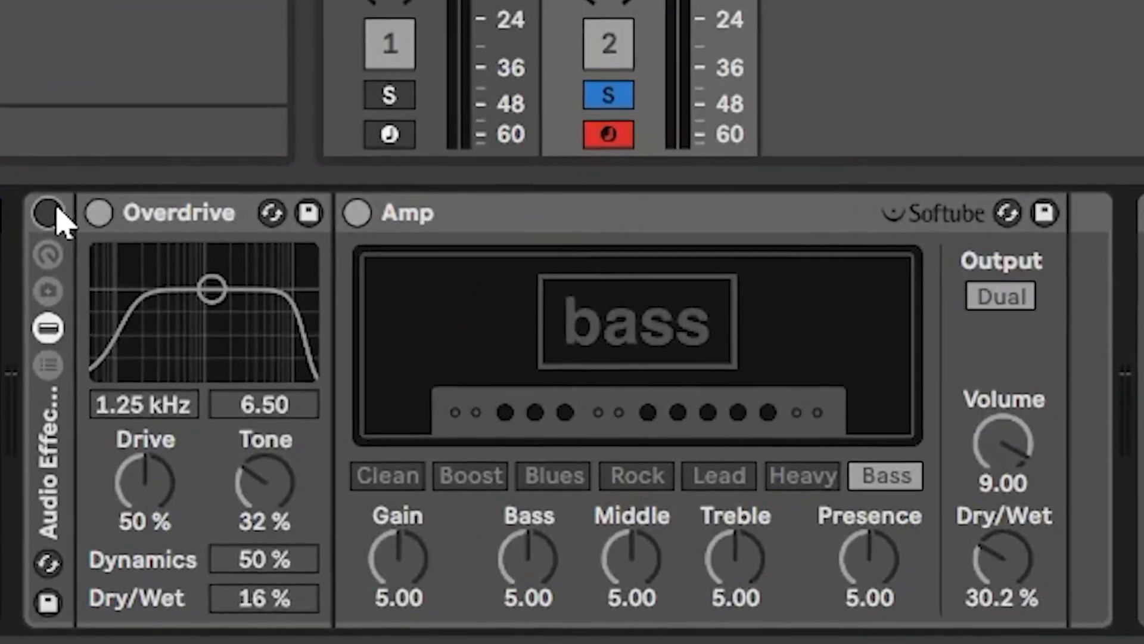
Toggle the Ableton audio effect rack and sweep the TEAR macro to audition the bass.
left_click(48, 213)
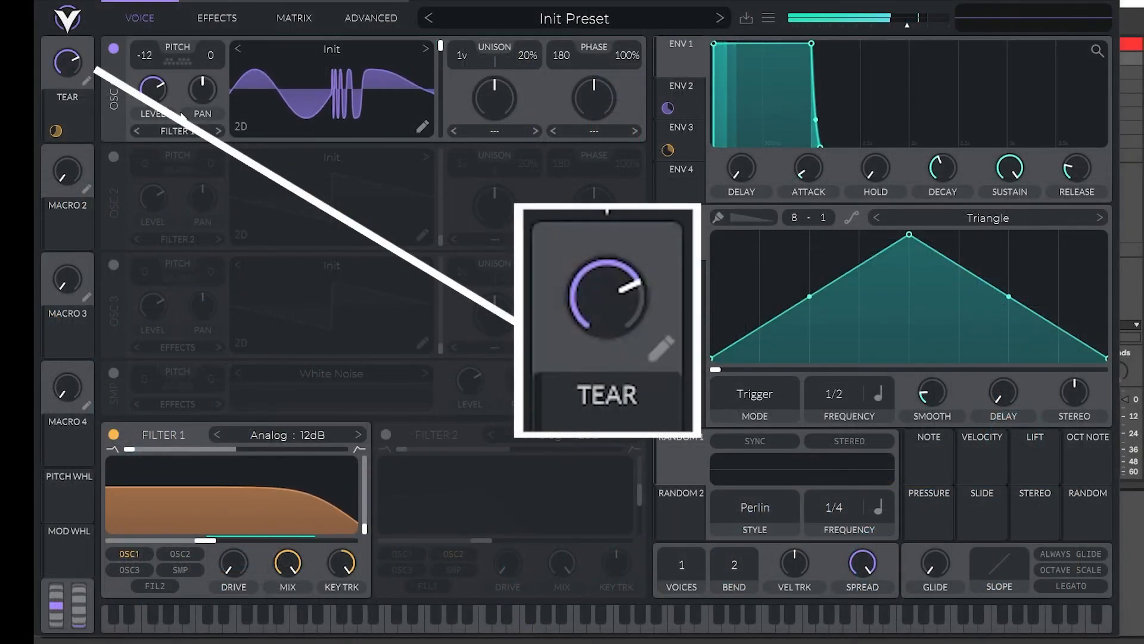
left_click_drag(63, 63, 135, 249)
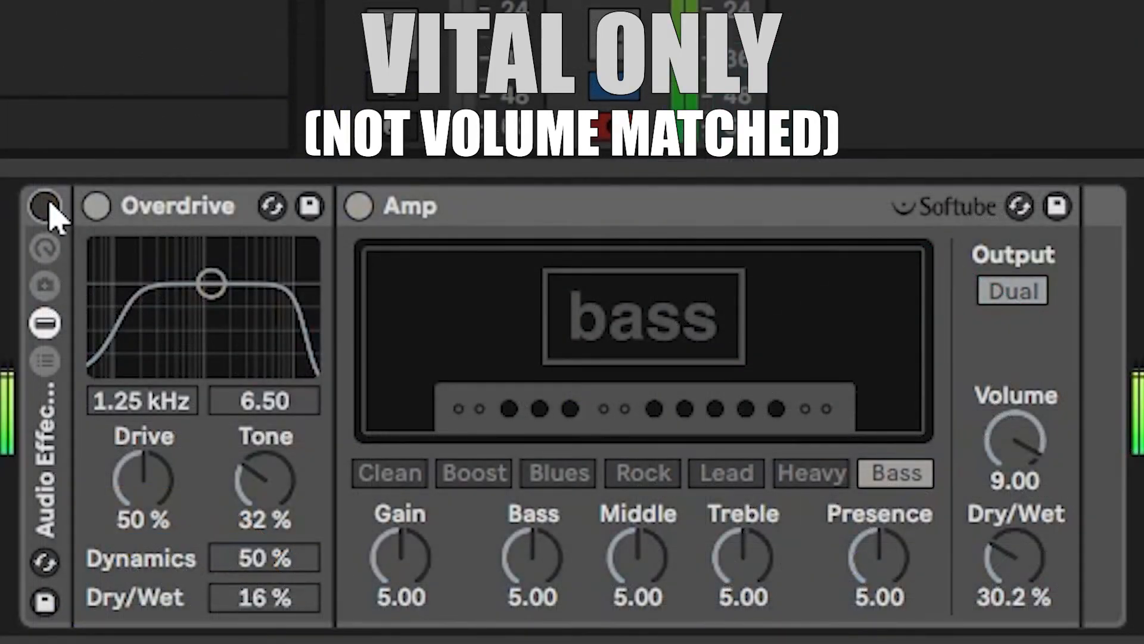
Toggle the Overdrive and Amp effect rack on and off to compare the bass with and without effects.
left_click(47, 206)
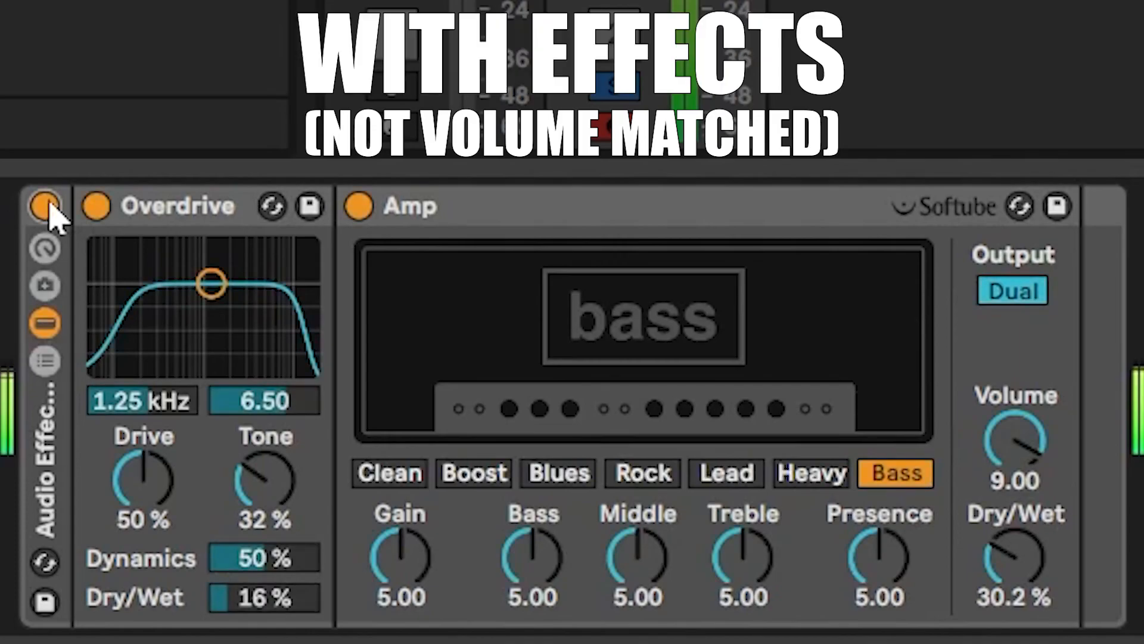
left_click(47, 206)
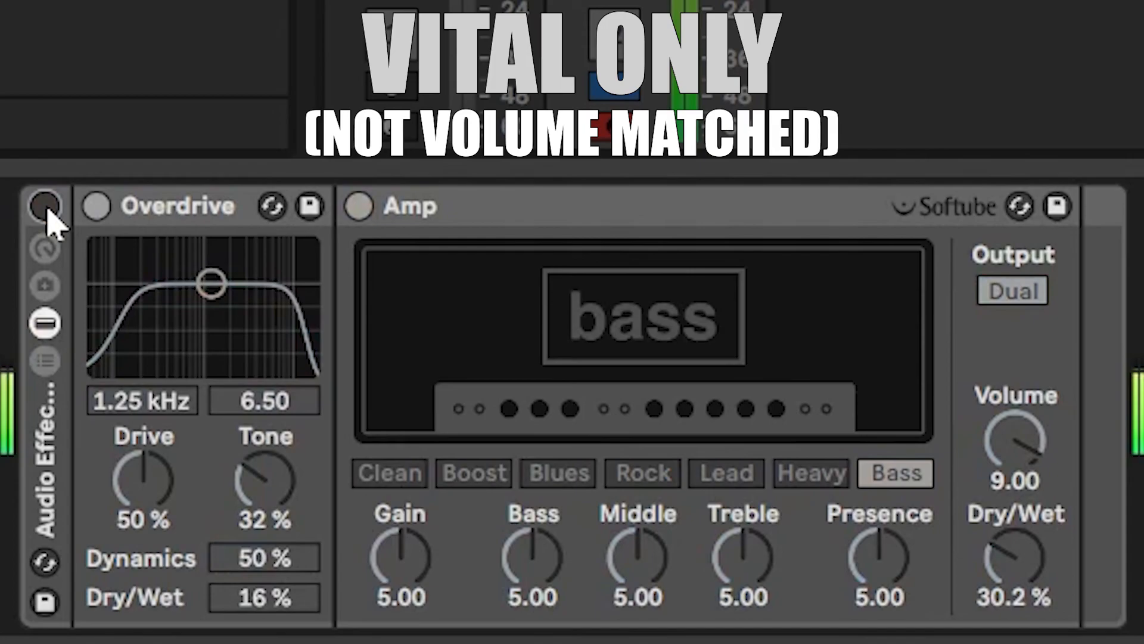
left_click(47, 205)
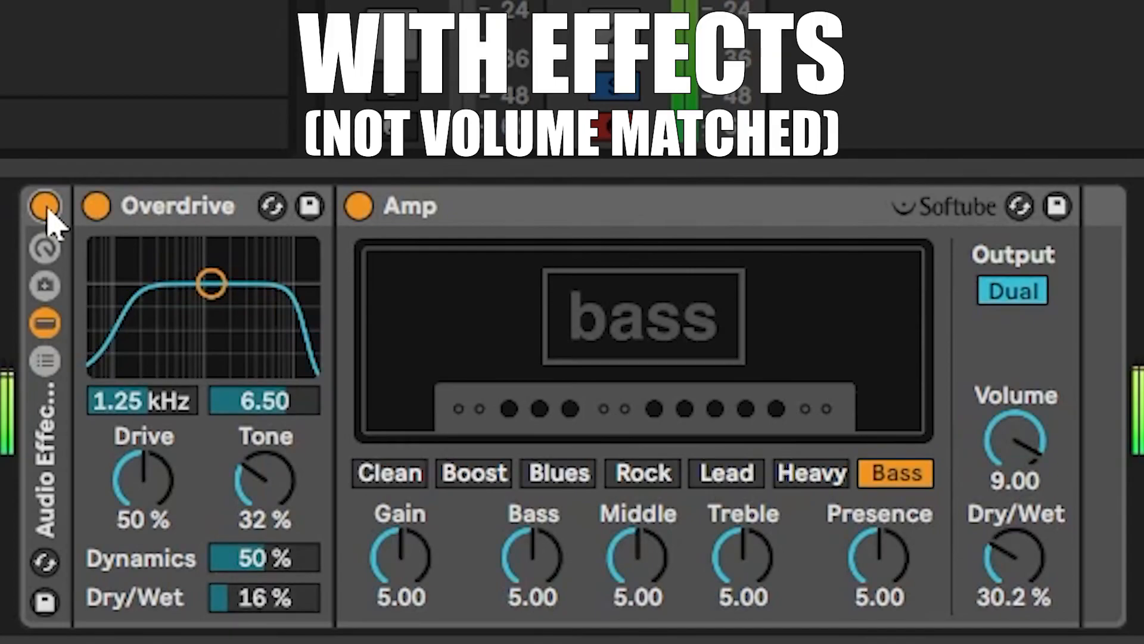